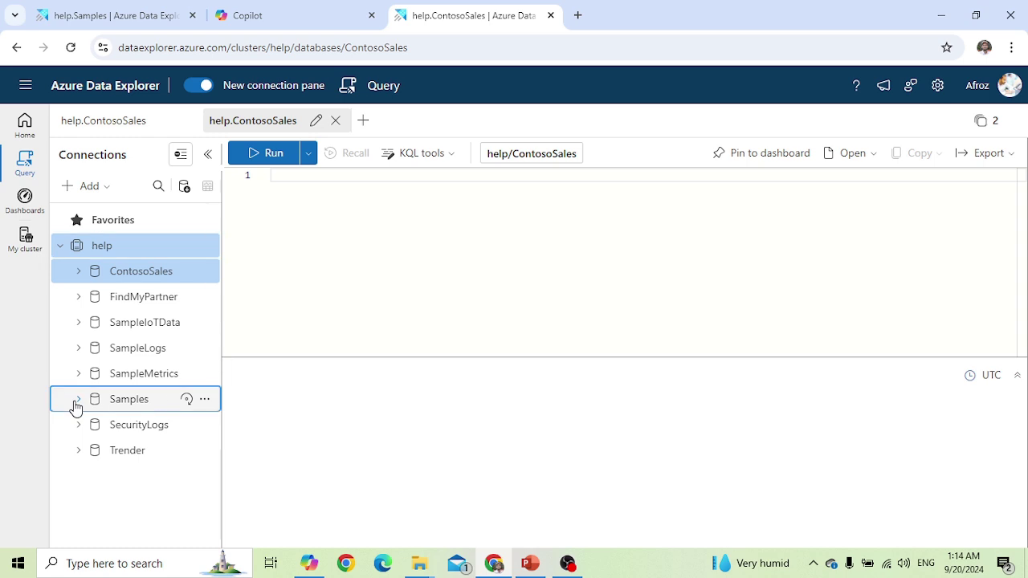
Browse the Samples database down to the tables in its NYC Taxi folder, widening the connections list to fit the full names
scroll(127, 442, "down", 1)
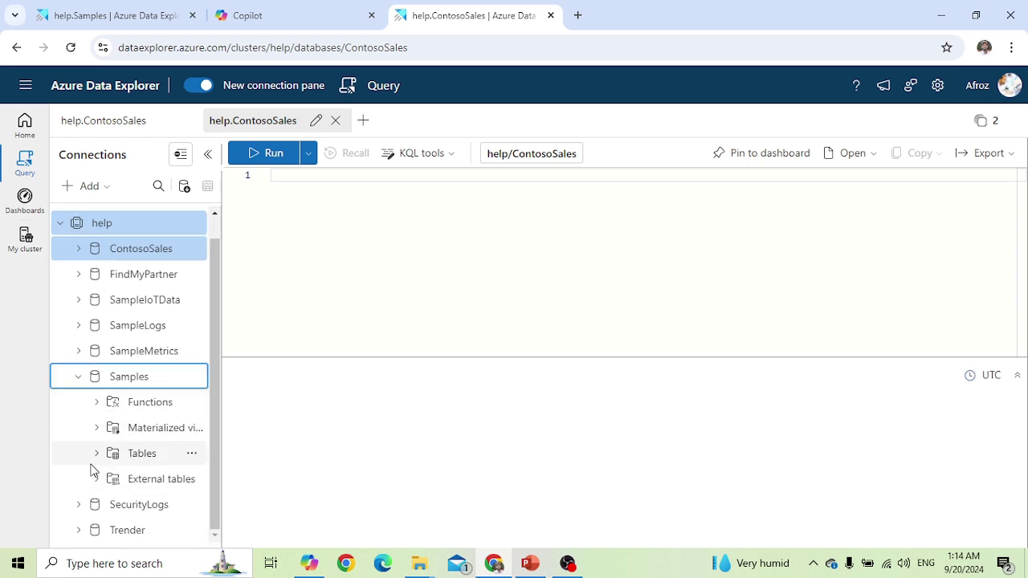
left_click(96, 457)
scroll(149, 457, "down", 5)
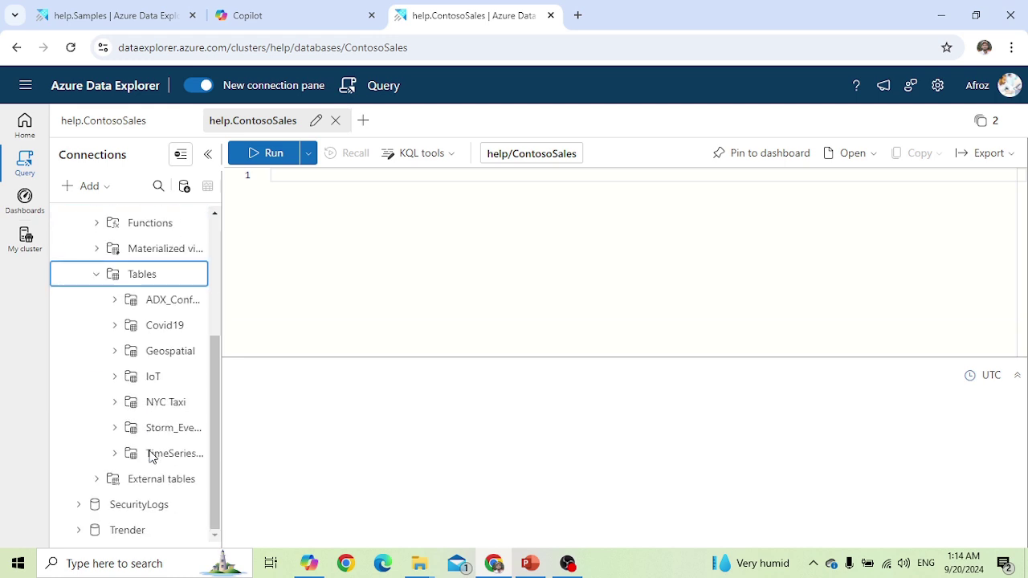
left_click_drag(225, 315, 293, 317)
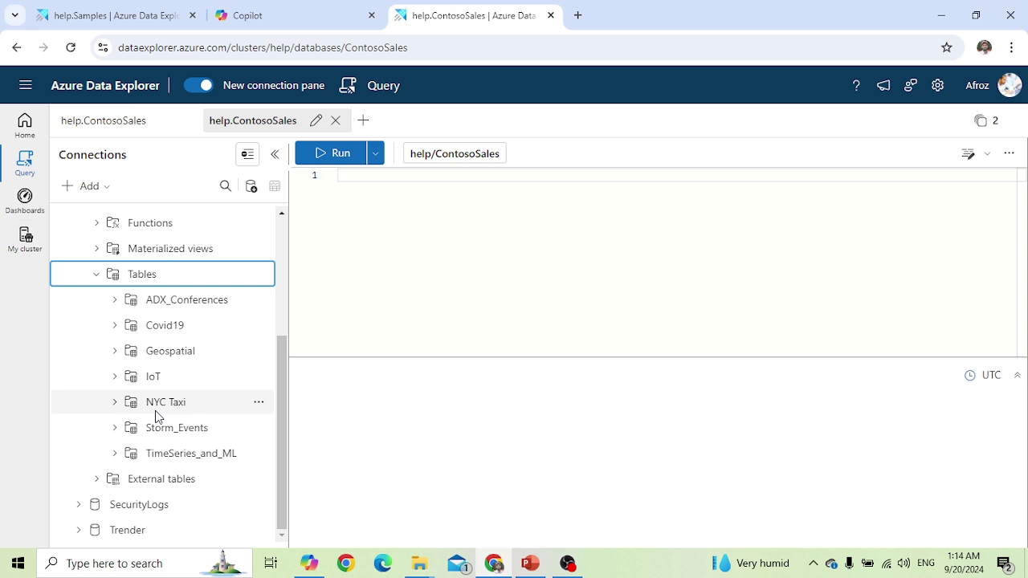
scroll(232, 422, "up", 1)
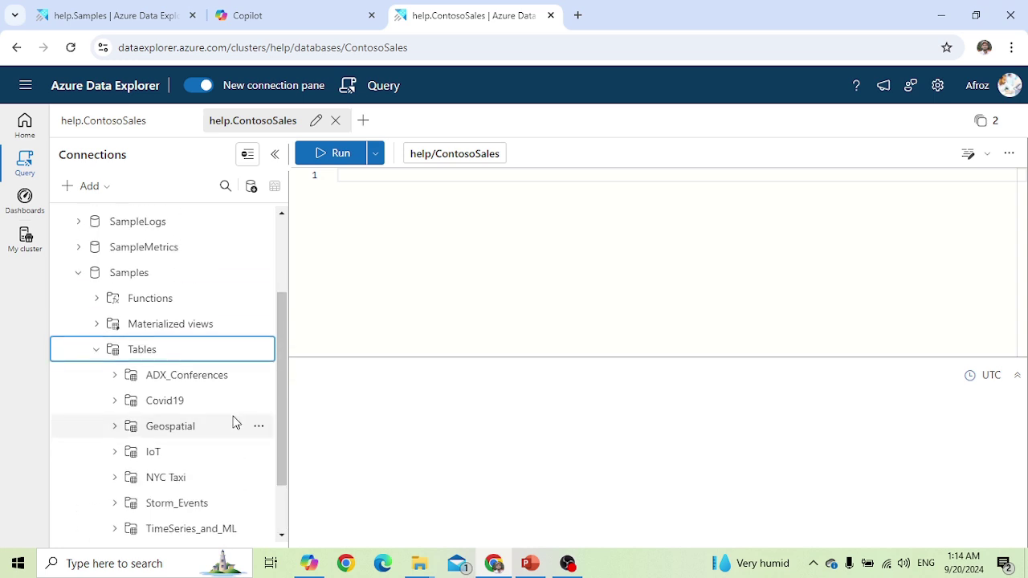
scroll(233, 424, "down", 1)
left_click(117, 406)
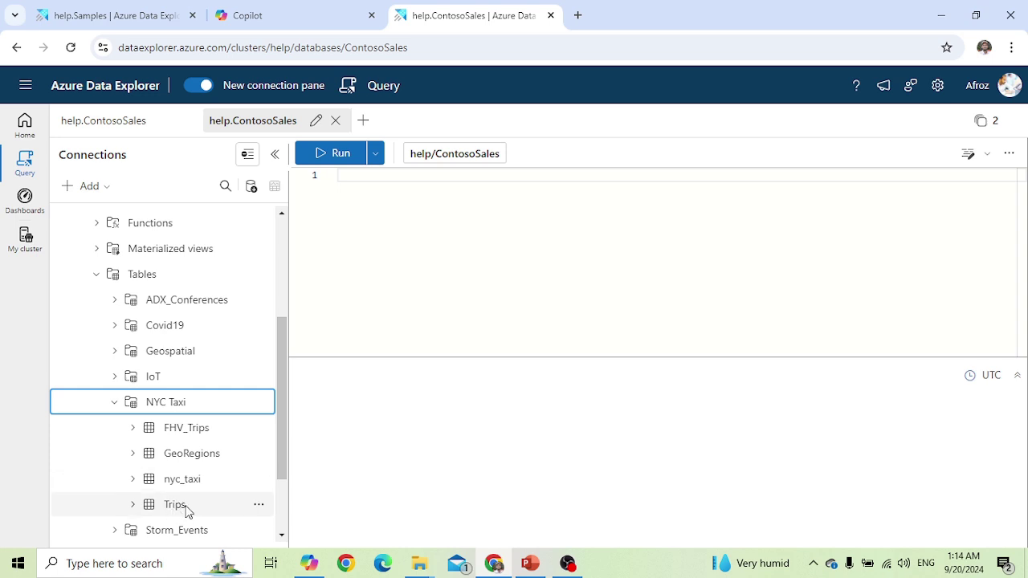
Switch to the help.Samples page and expand the Tables folder of the Samples database
left_click(136, 18)
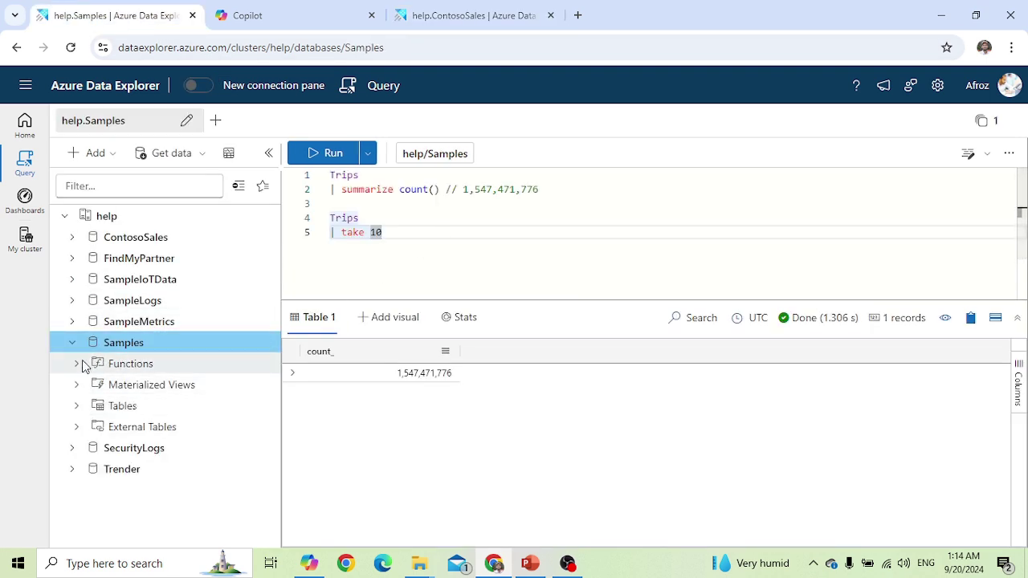
left_click(76, 407)
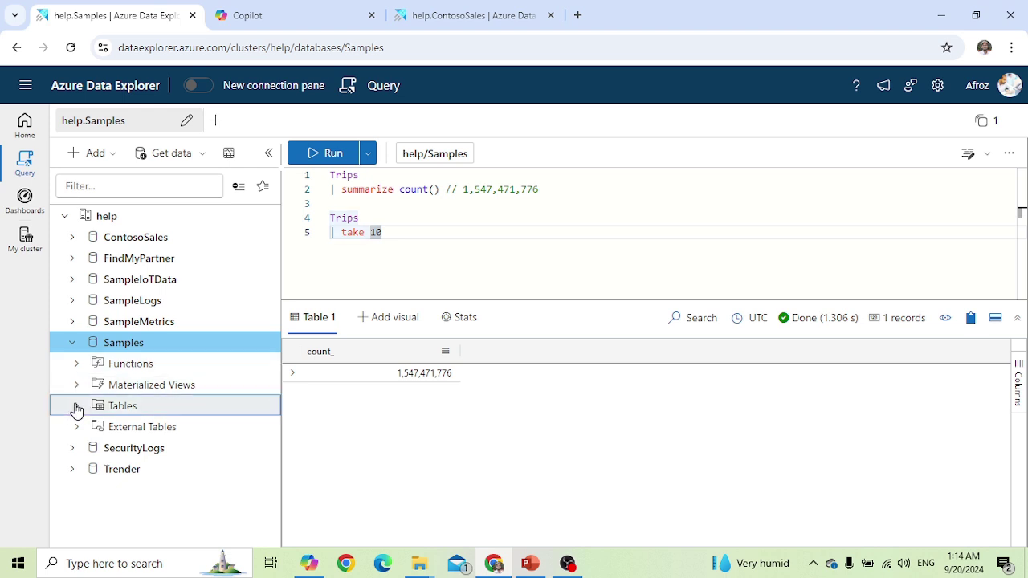
scroll(135, 438, "down", 2)
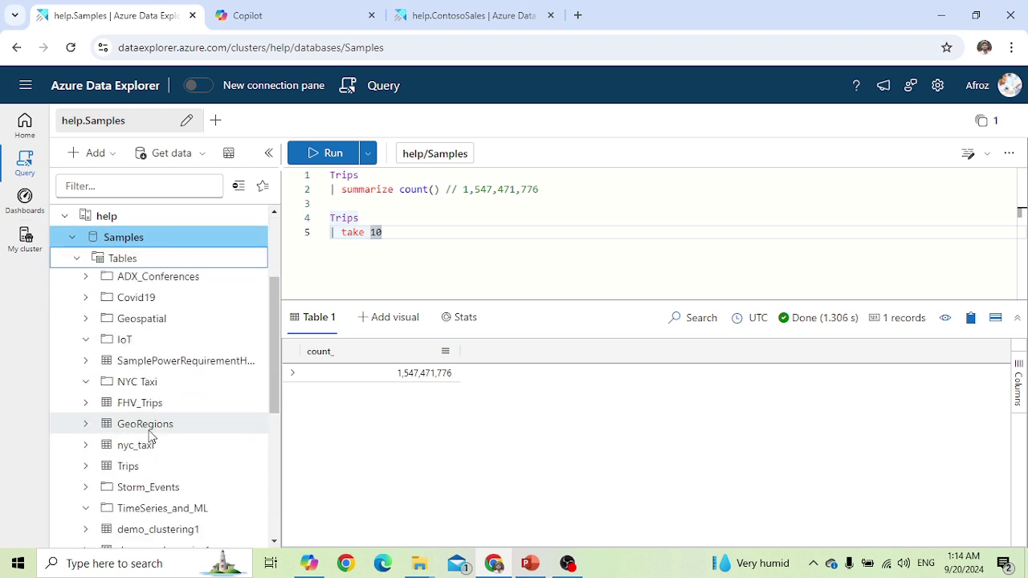
Run only the query that counts the rows of the Trips table with summarize count()
left_click(466, 218)
left_click(405, 188)
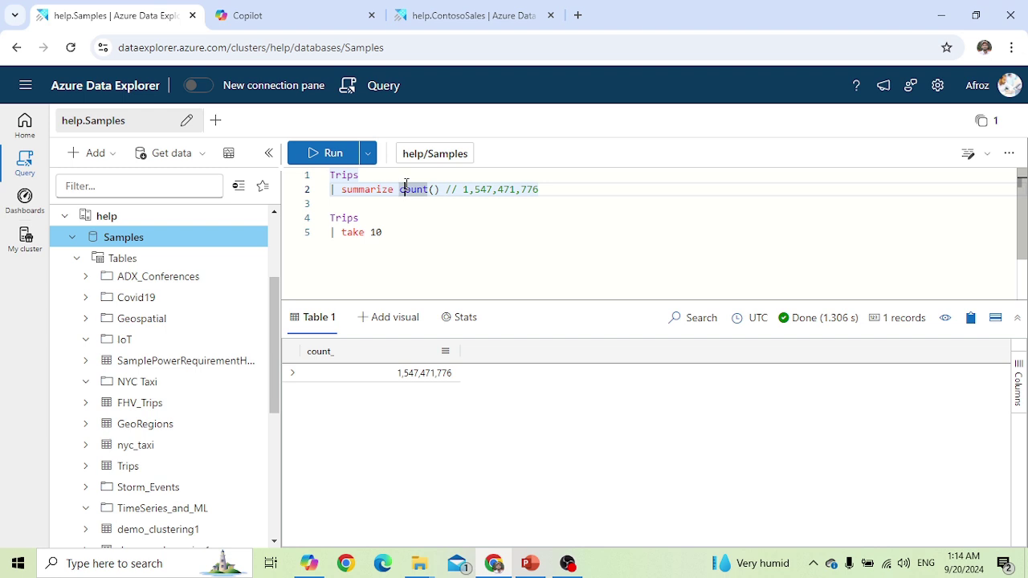
left_click(394, 190)
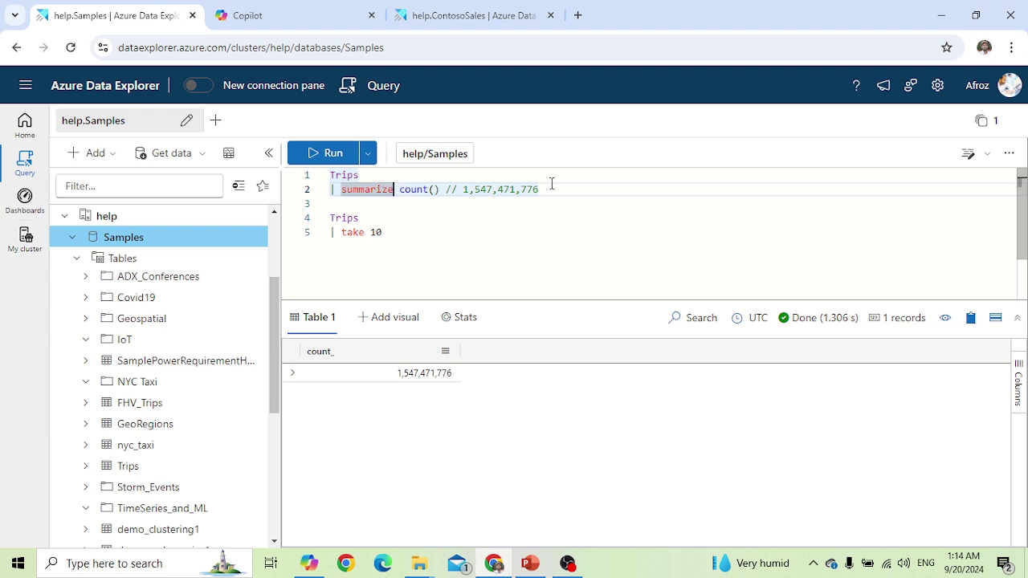
left_click_drag(552, 184, 317, 184)
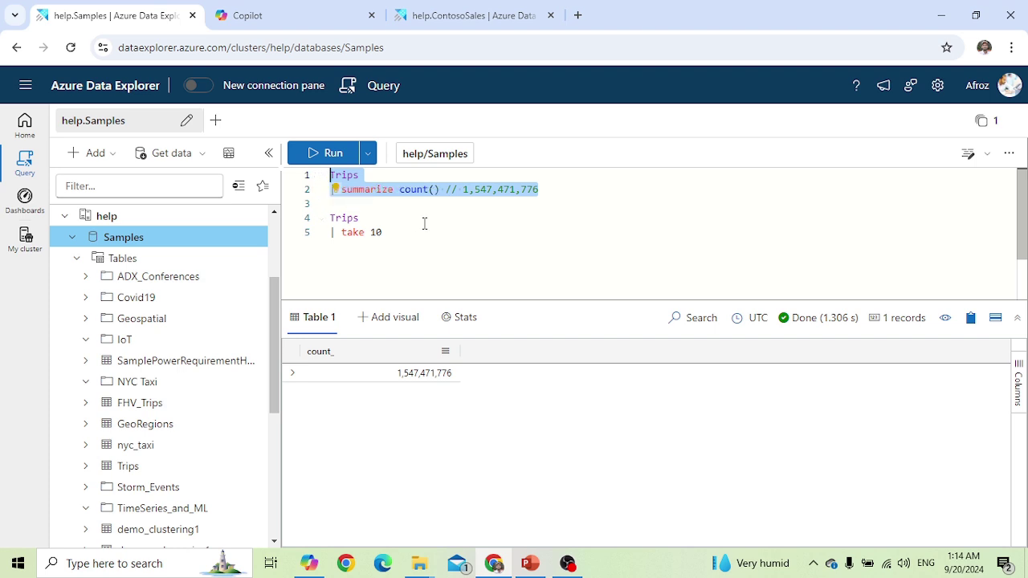
left_click(342, 163)
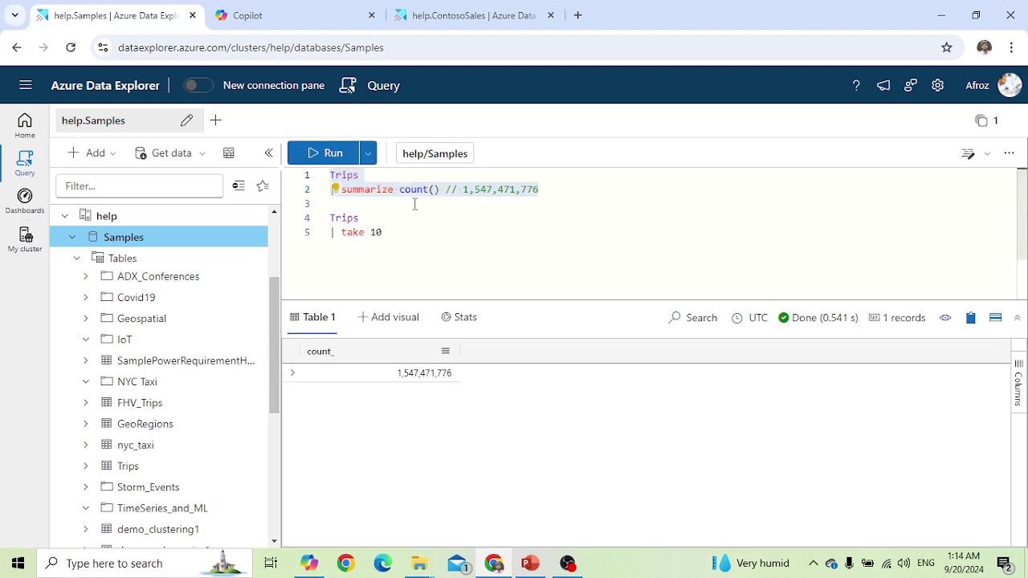
Run only the "Trips | take 10" query to return ten sample rows
left_click(514, 223)
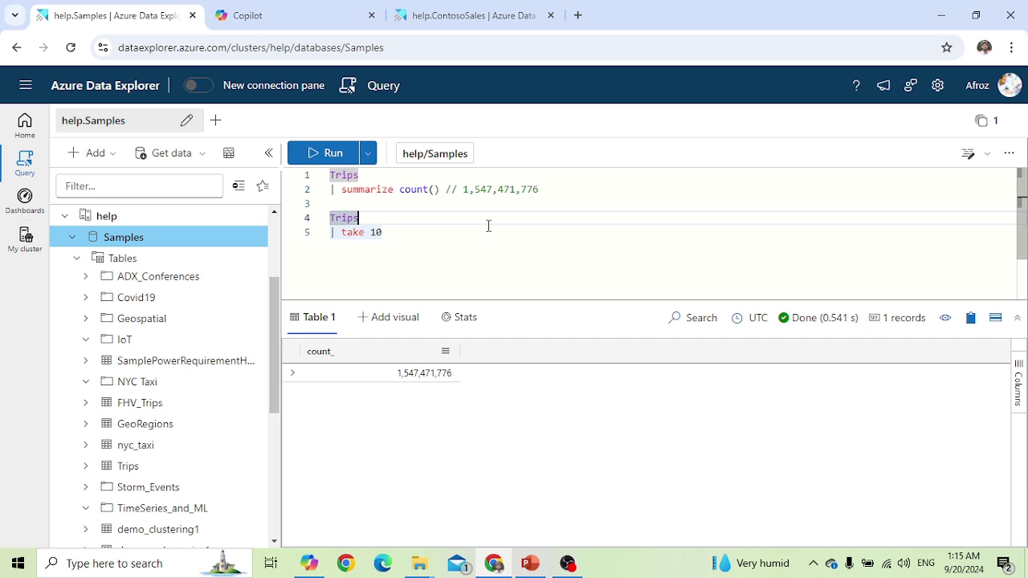
left_click(425, 253)
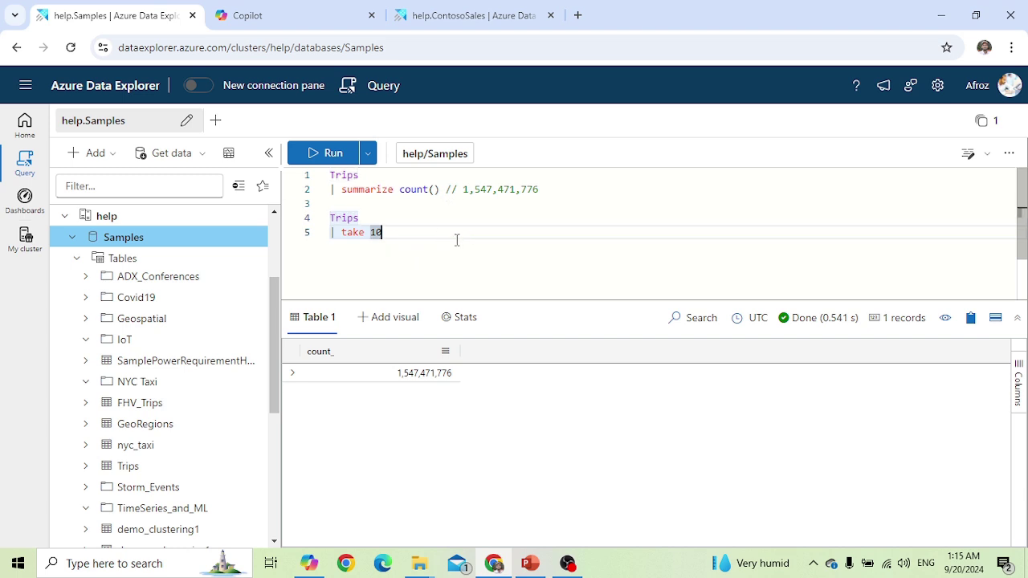
left_click_drag(431, 243, 331, 223)
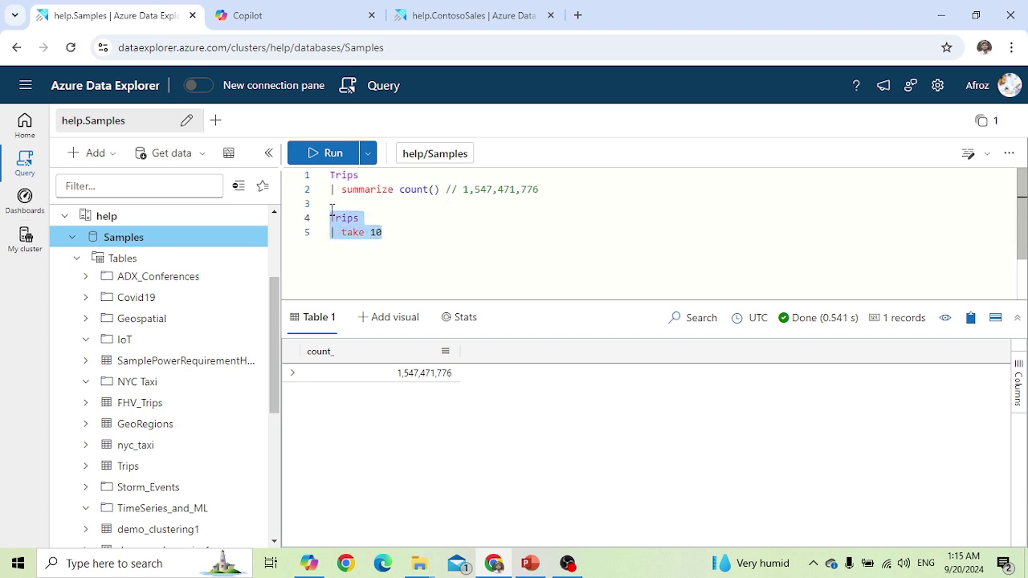
left_click(332, 155)
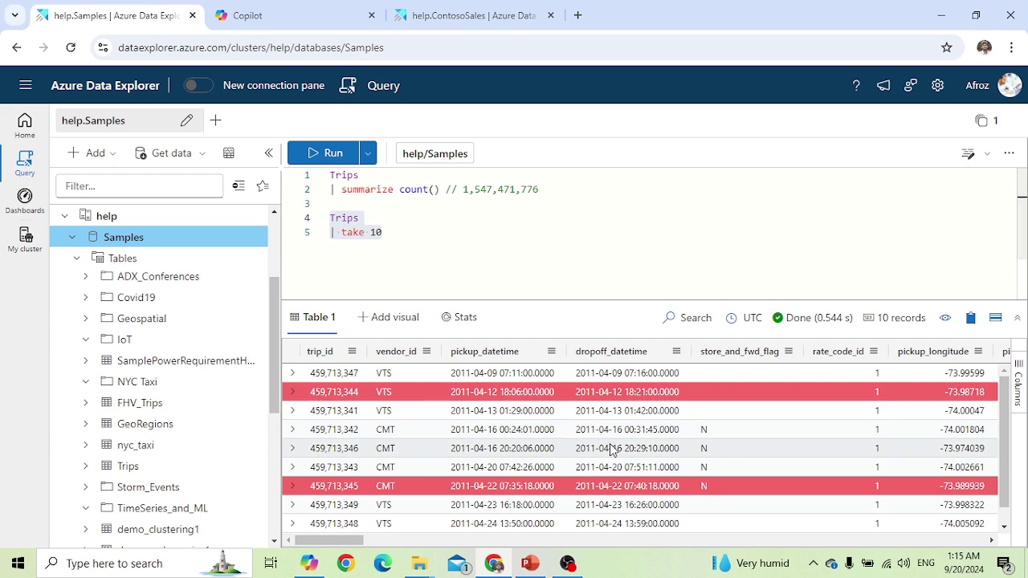
Examine the sample trip records across all columns, from trip_id to the drop-off fields and back
left_click(704, 489)
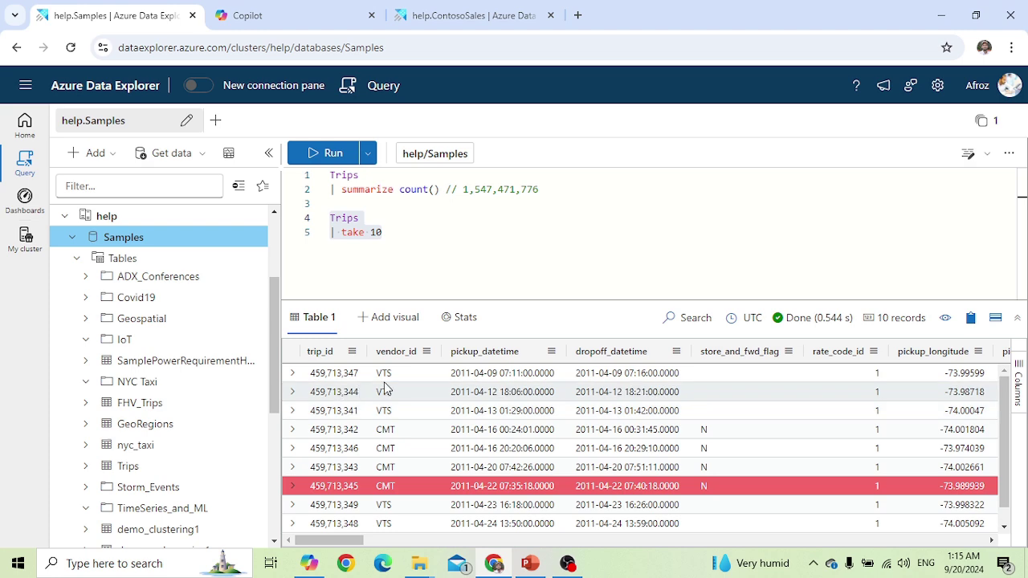
left_click_drag(357, 541, 856, 562)
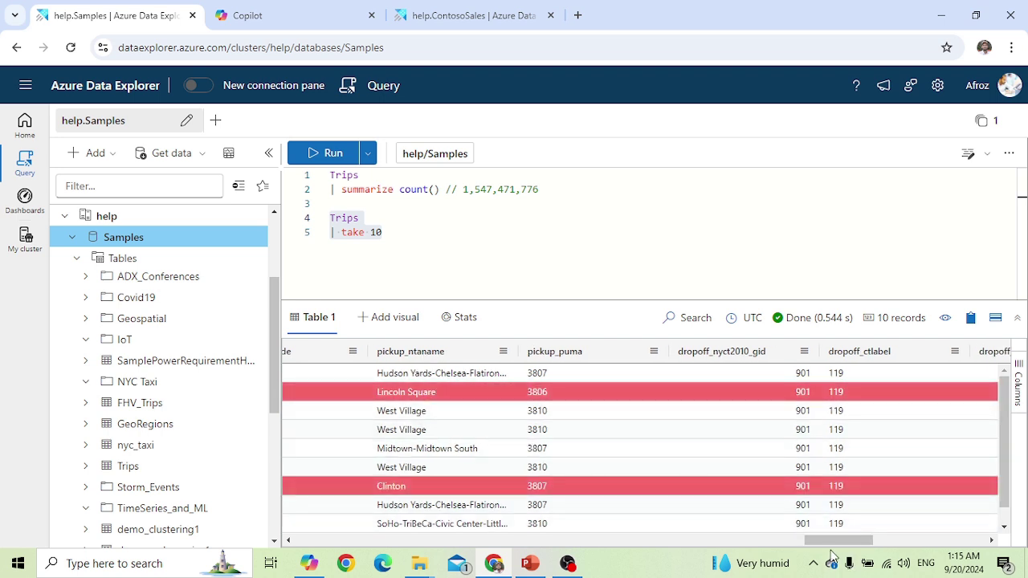
left_click_drag(834, 543, 288, 544)
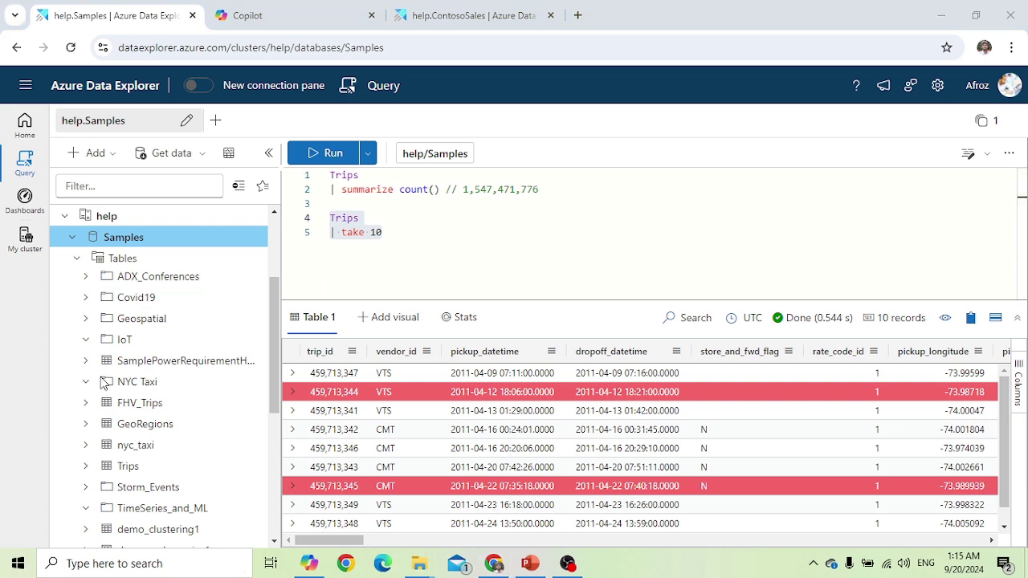
Search the computer for Power BI Desktop and launch it
key("super")
type("pow")
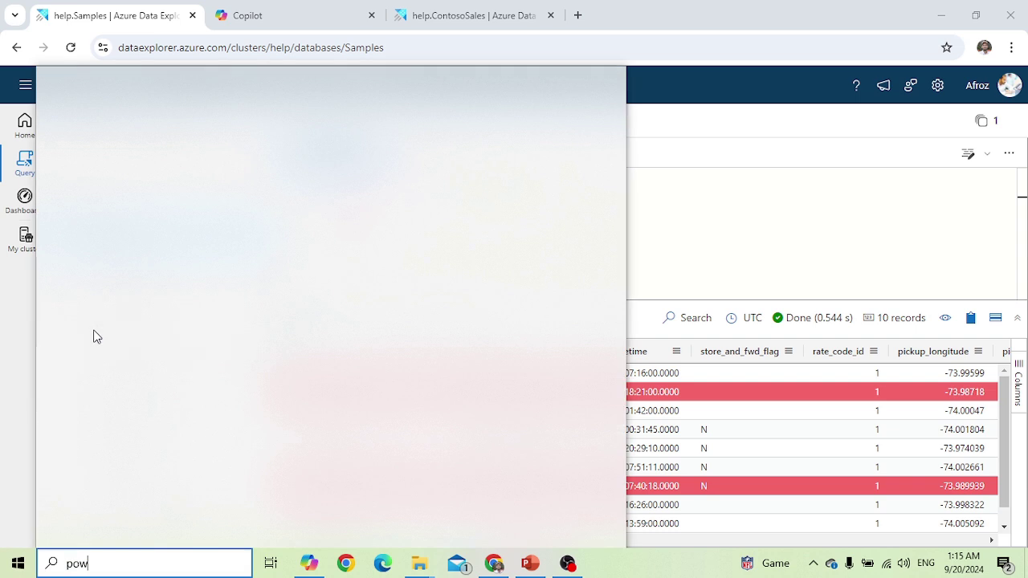
left_click(154, 152)
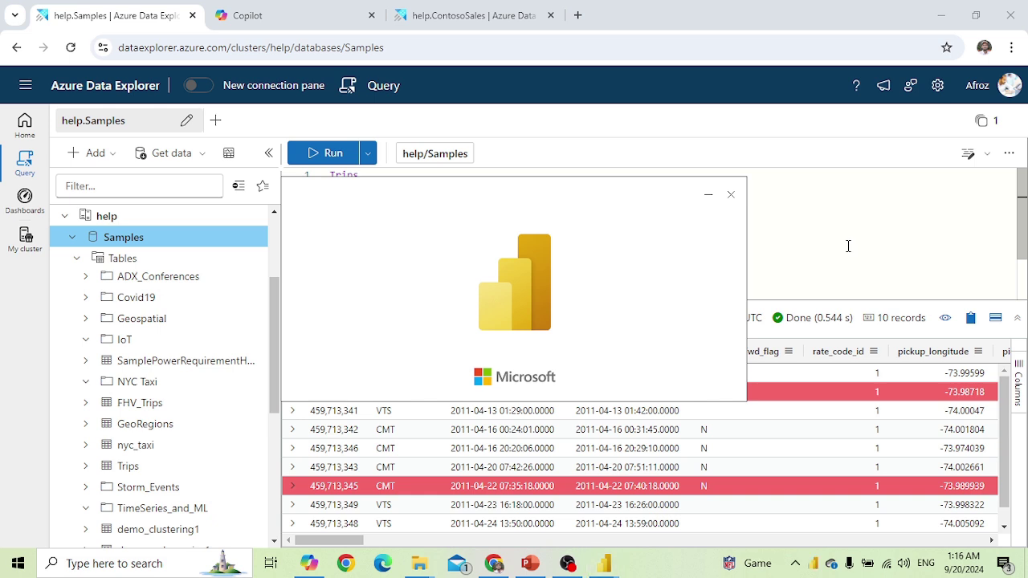
Select the Trips count query and view its export options, including Query to Power BI, without exporting
left_click_drag(574, 190, 322, 172)
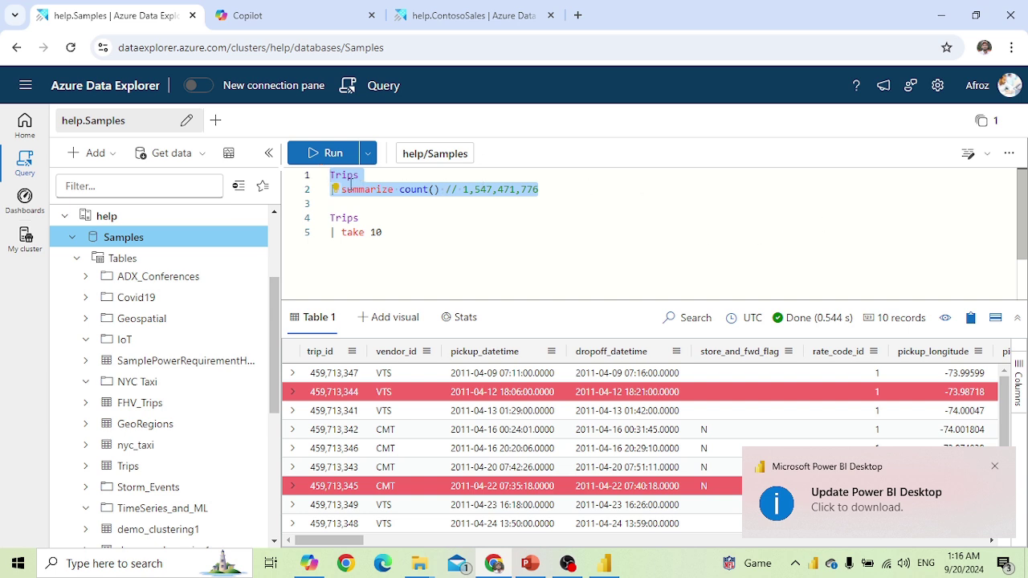
left_click(1009, 153)
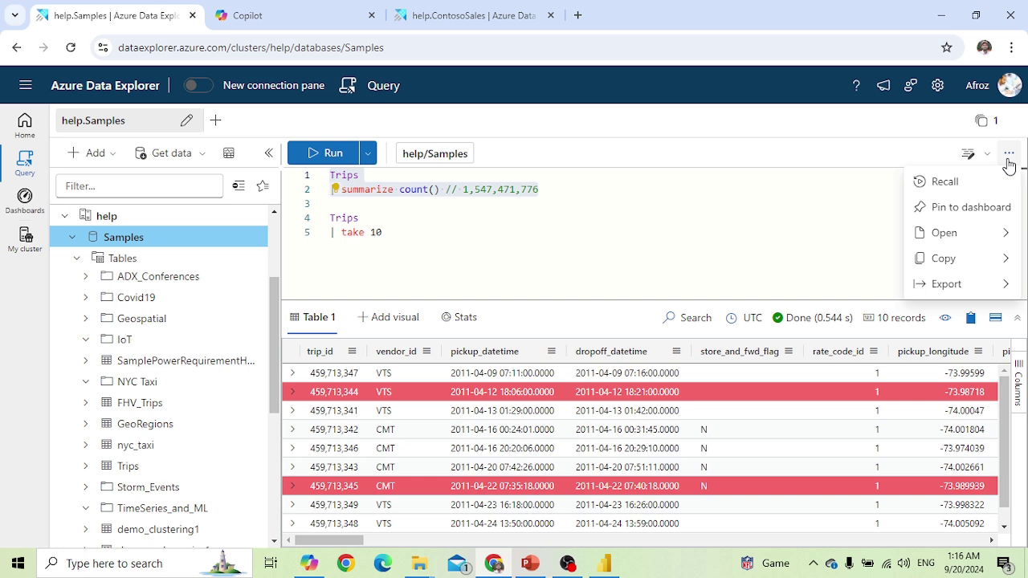
left_click(1004, 287)
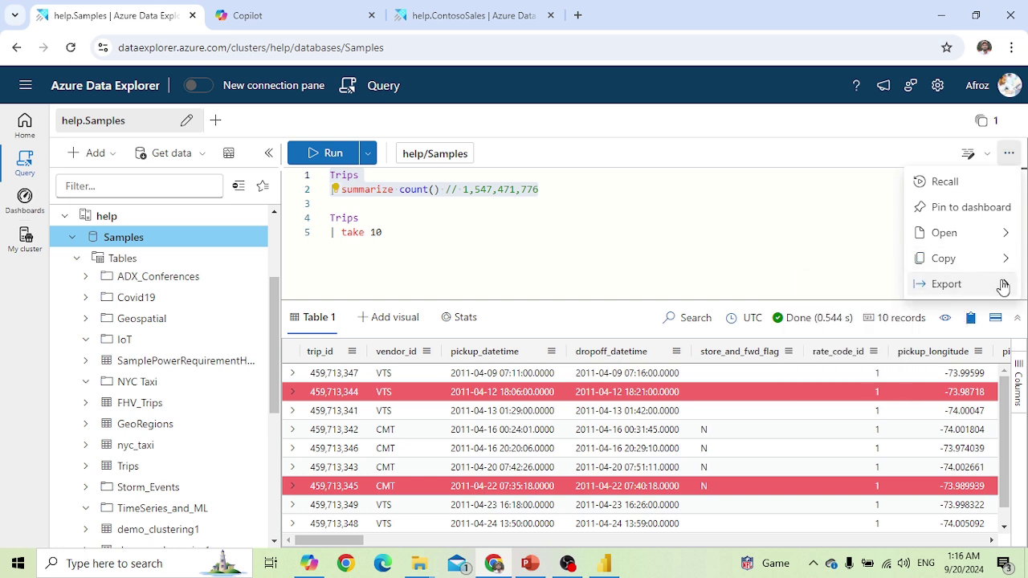
left_click(1003, 287)
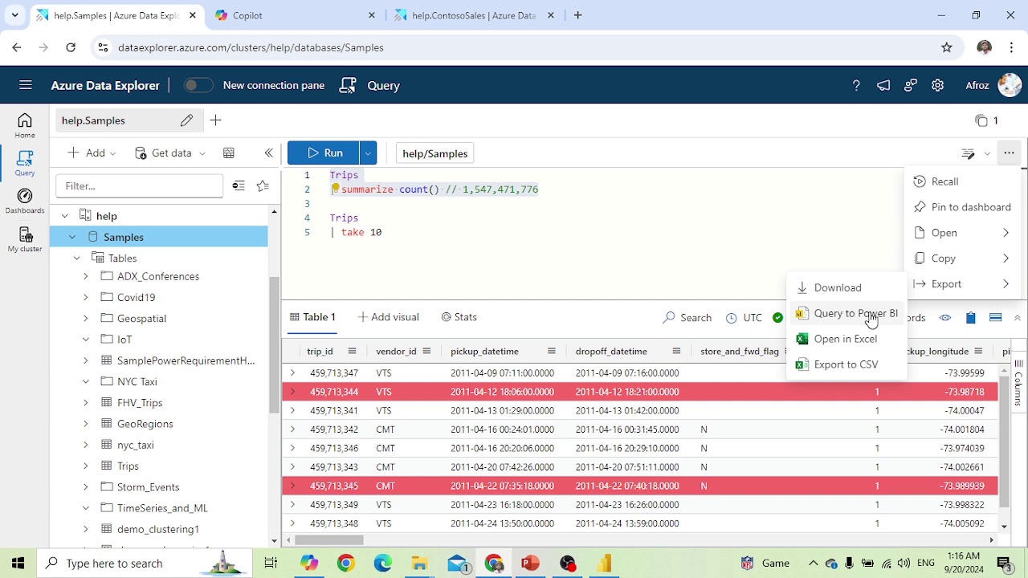
left_click(723, 222)
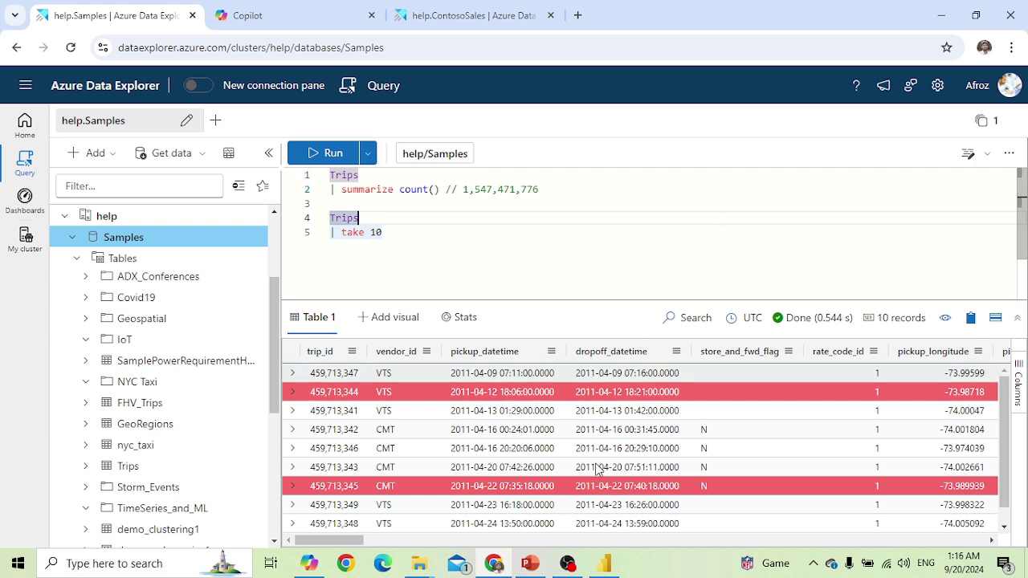
Switch to Power BI Desktop, start a blank report and open the Azure Data Explorer (Kusto) connector's connection settings
left_click(608, 569)
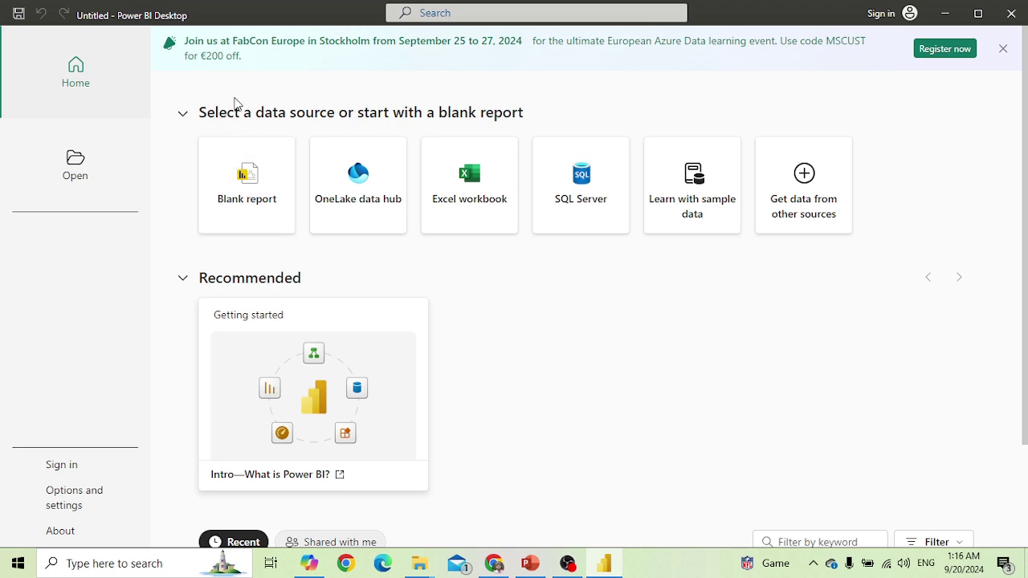
left_click(245, 181)
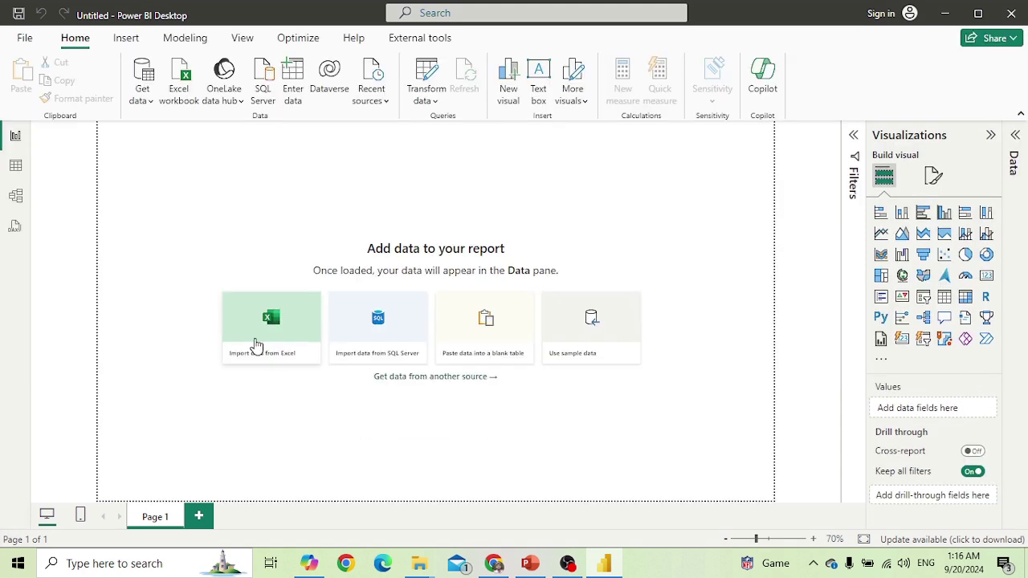
left_click(149, 101)
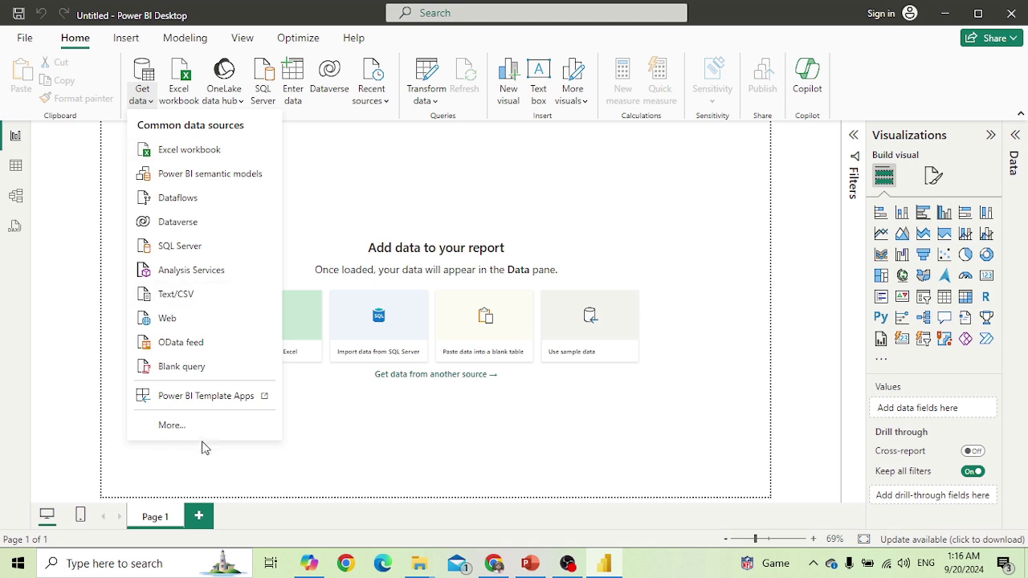
left_click(170, 426)
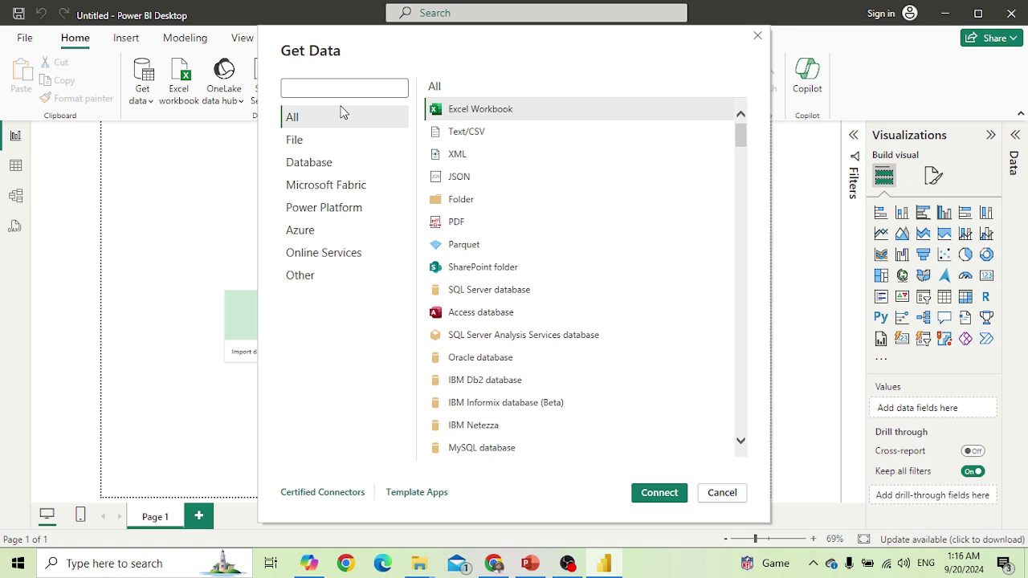
type("kusto")
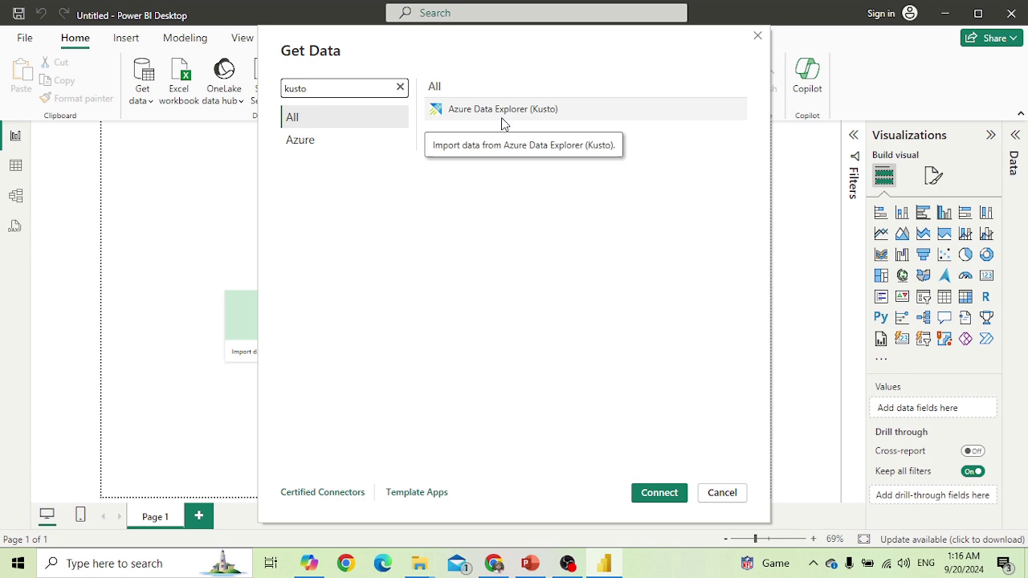
left_click(504, 116)
left_click(660, 493)
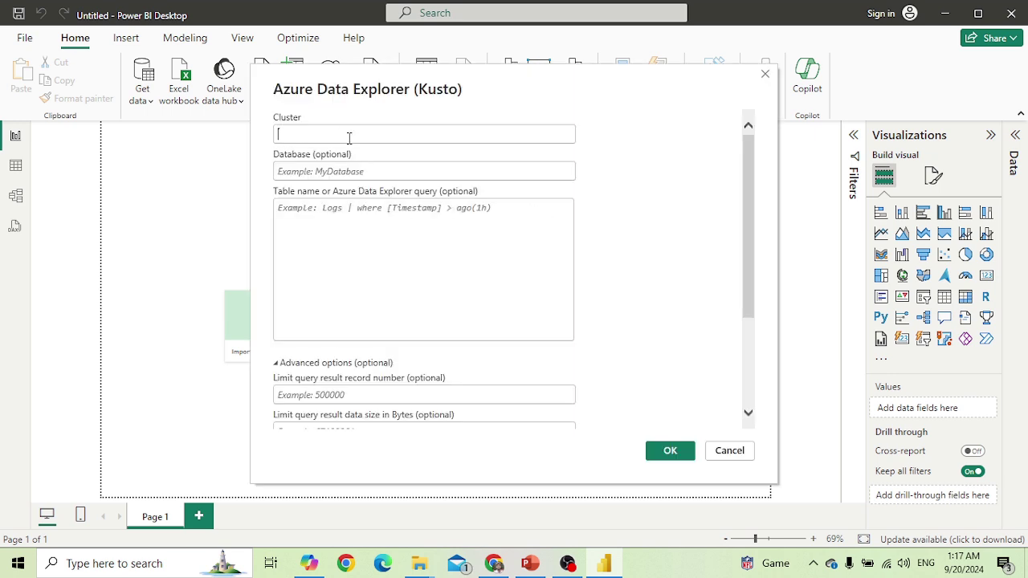
left_click(385, 253)
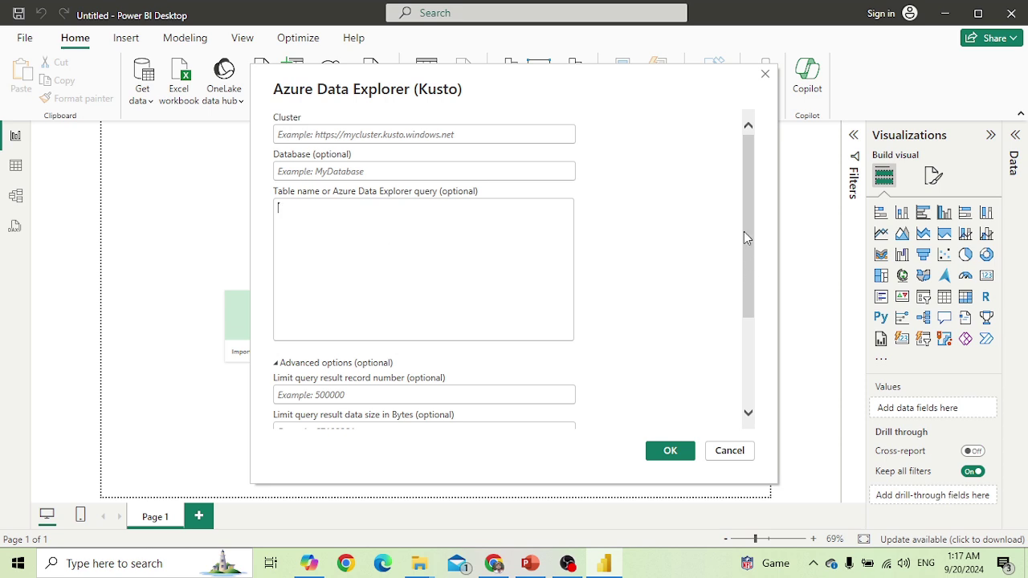
left_click(301, 133)
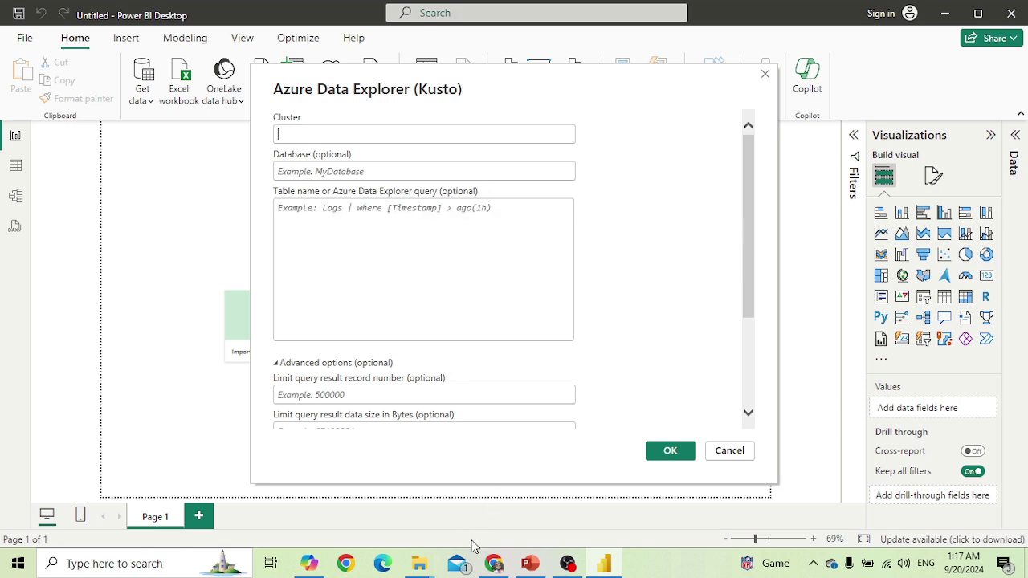
mouse_move(494, 564)
left_click(505, 505)
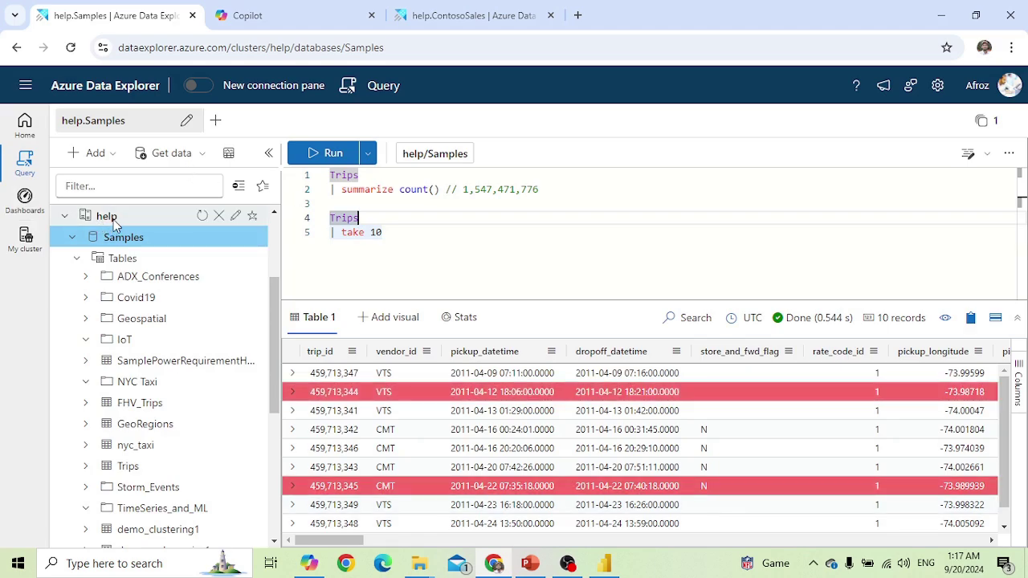
left_click(237, 216)
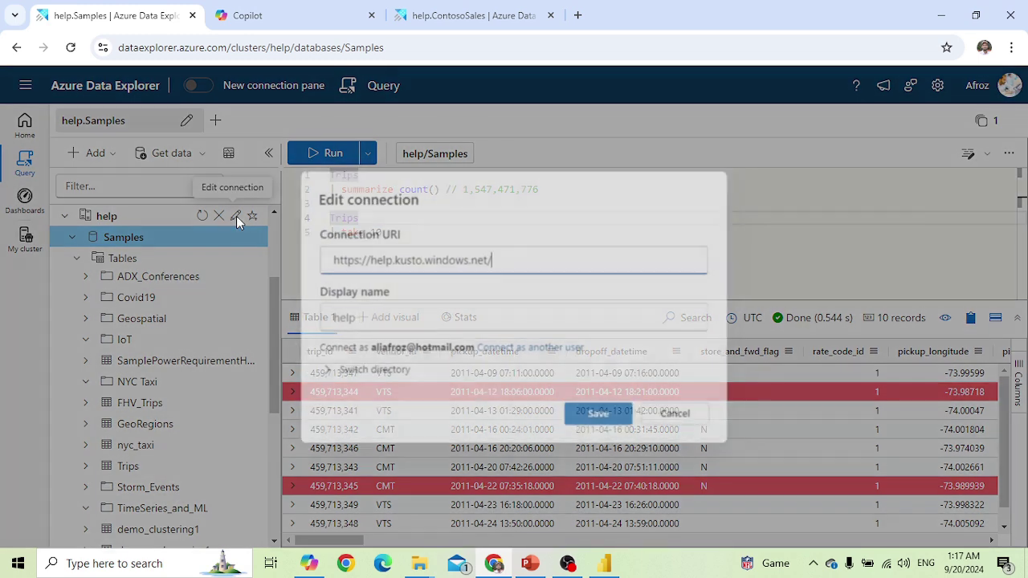
left_click_drag(499, 257, 274, 255)
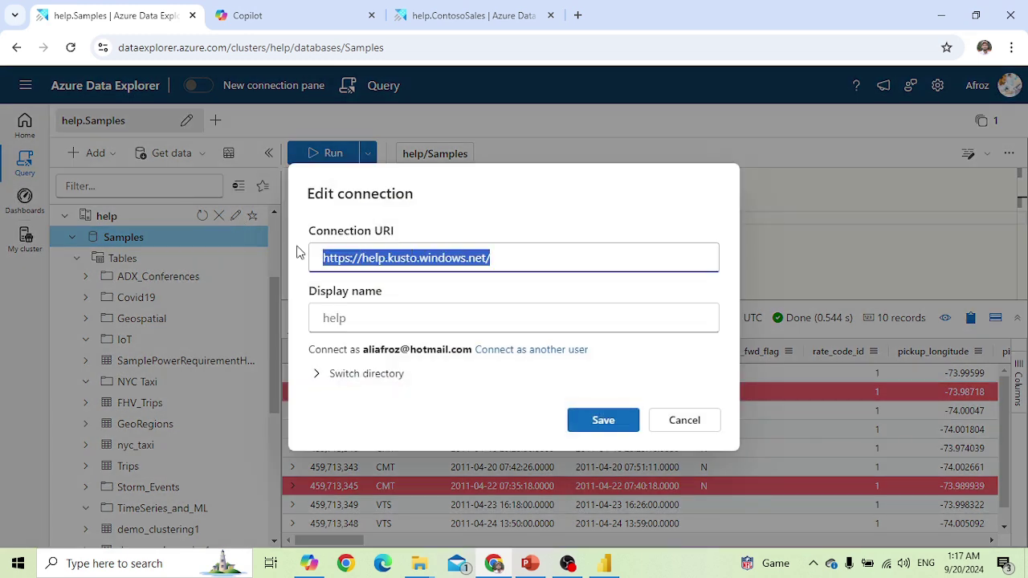
left_click(488, 254)
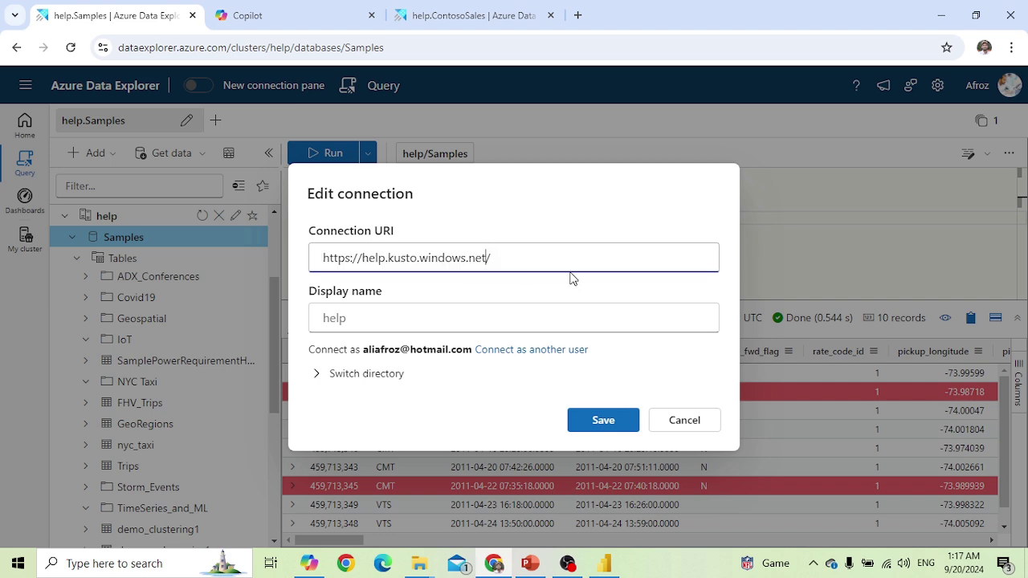
left_click(687, 425)
left_click(607, 566)
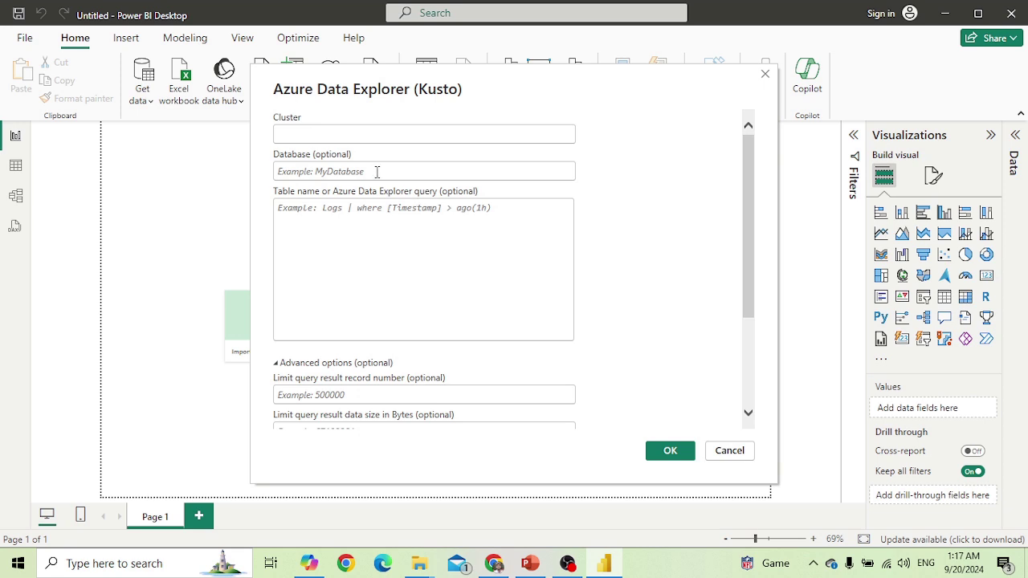
left_click(323, 138)
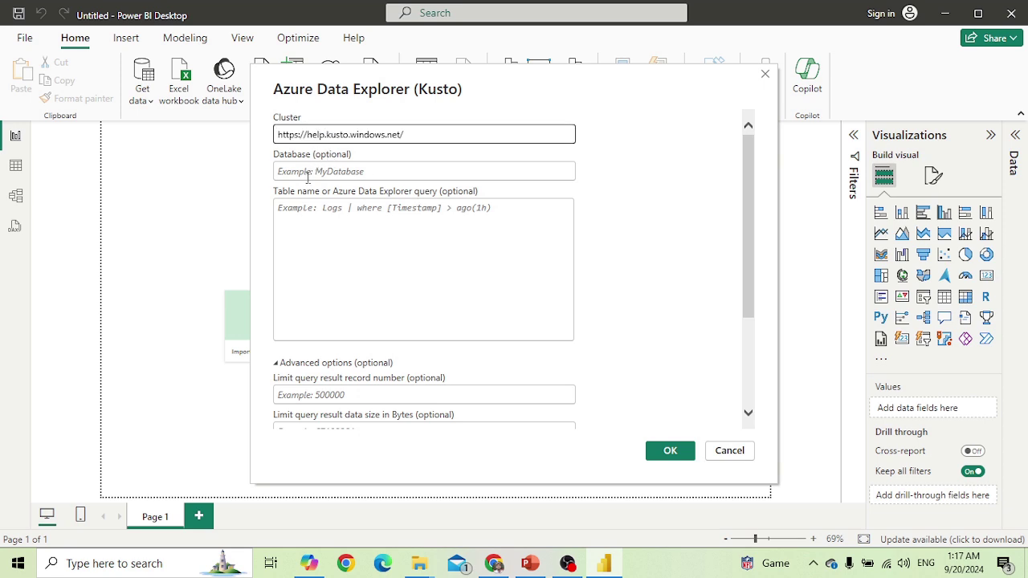
Check the database and table names in Azure Data Explorer, and set the Power BI connection's database to Samples and table to Trips
left_click(308, 175)
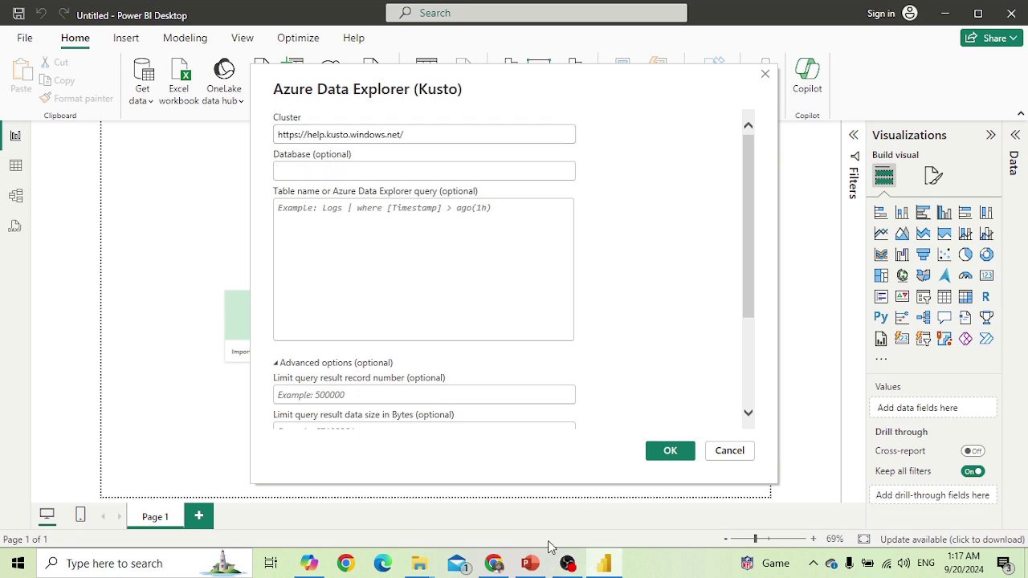
left_click(494, 563)
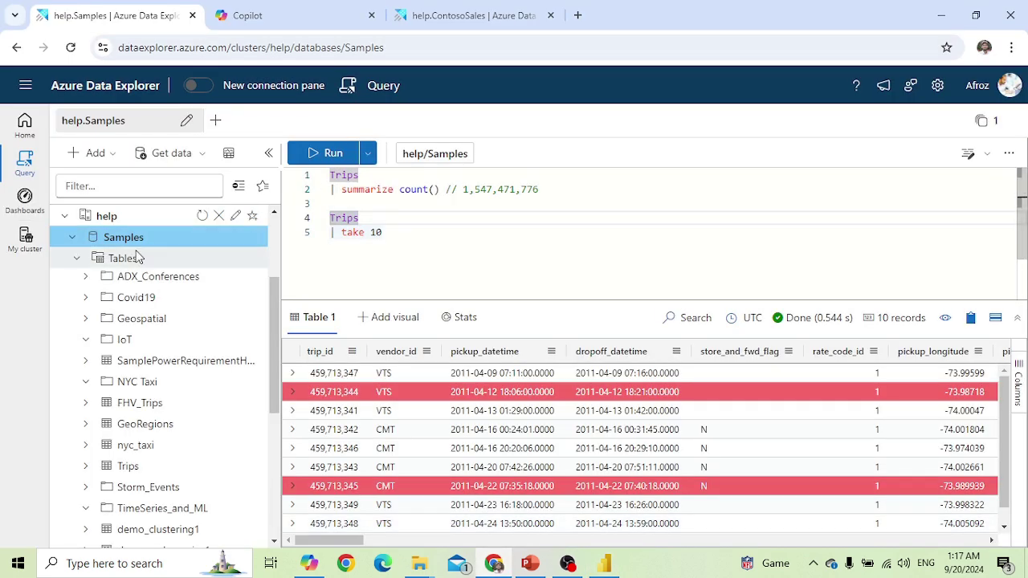
scroll(151, 404, "down", 2)
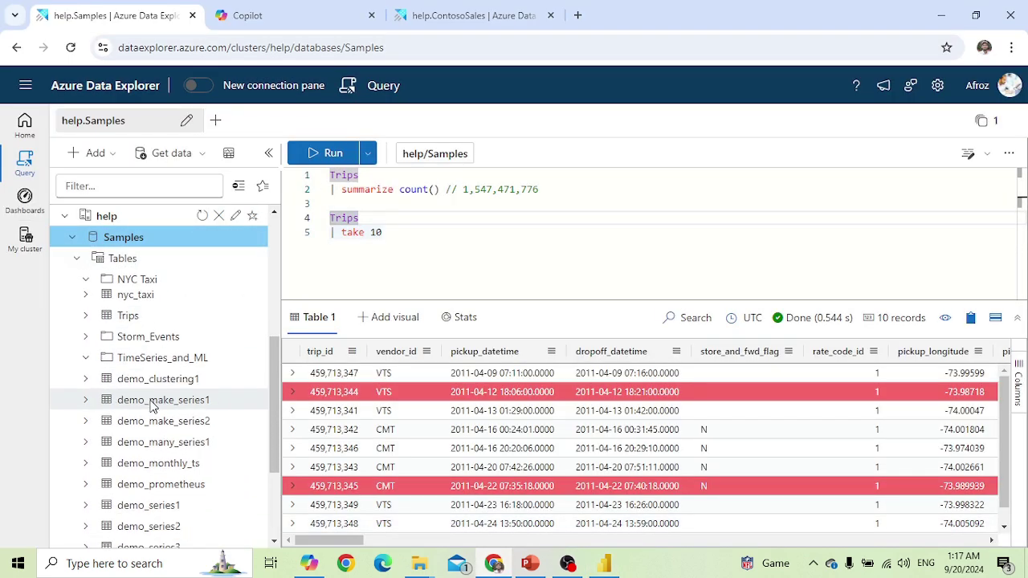
scroll(151, 406, "up", 2)
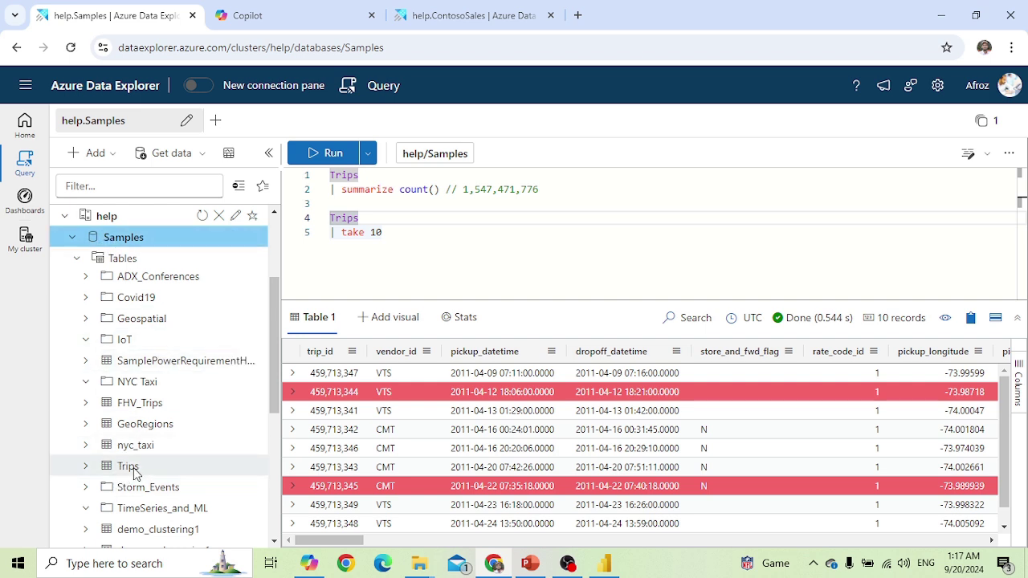
left_click(611, 566)
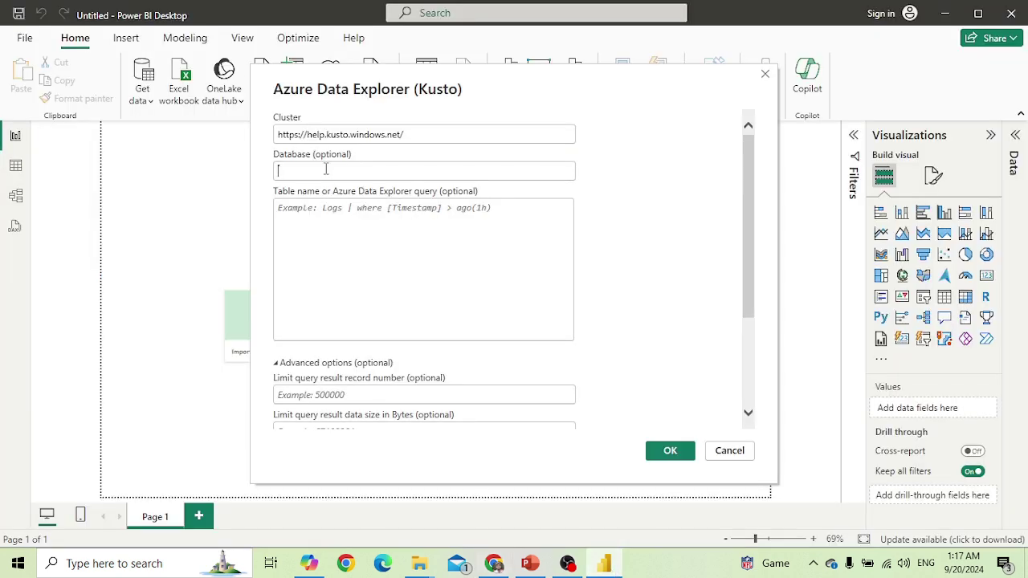
type("Samples")
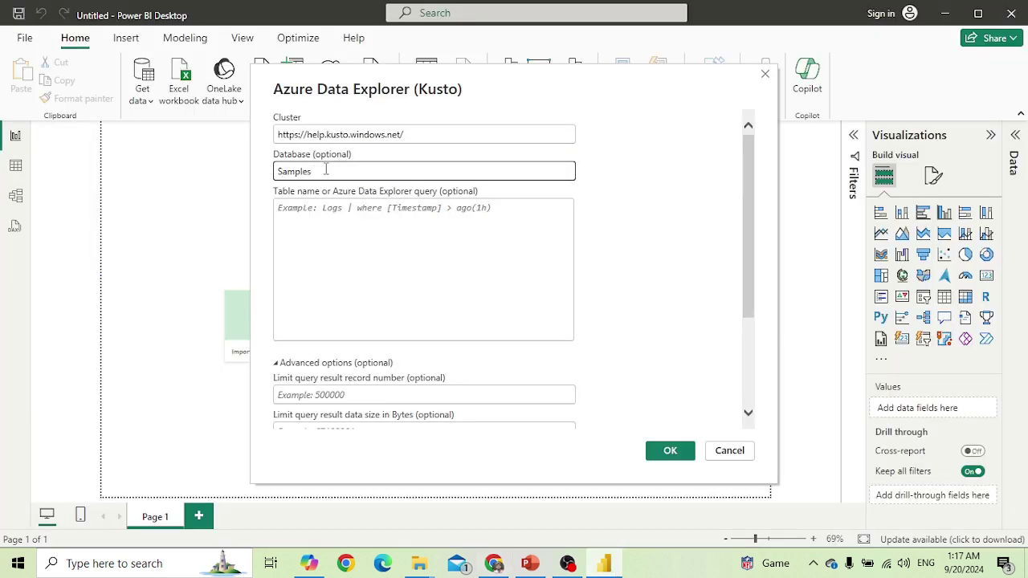
left_click(408, 244)
type("Trips")
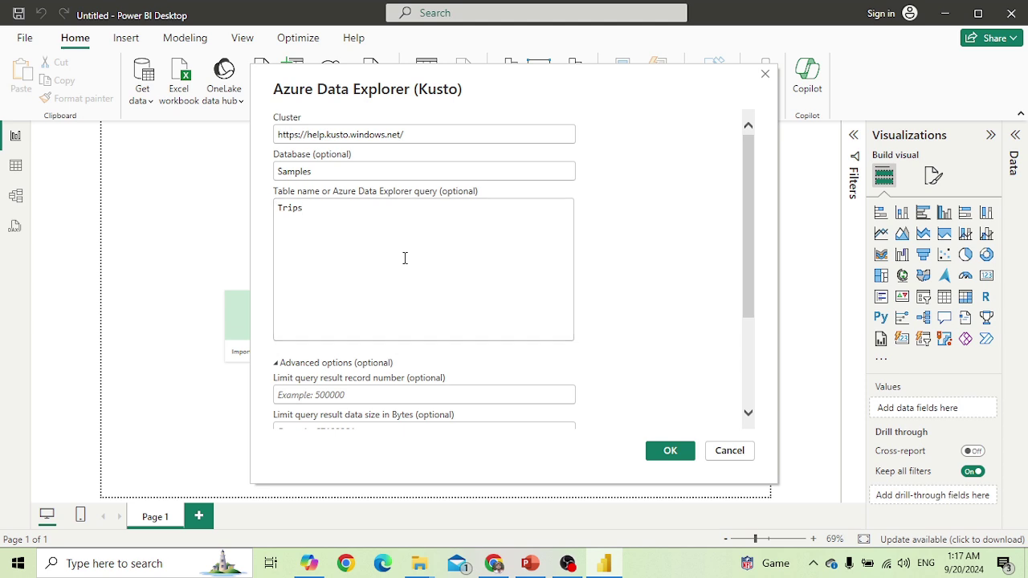
left_click_drag(353, 217, 215, 220)
left_click(358, 233)
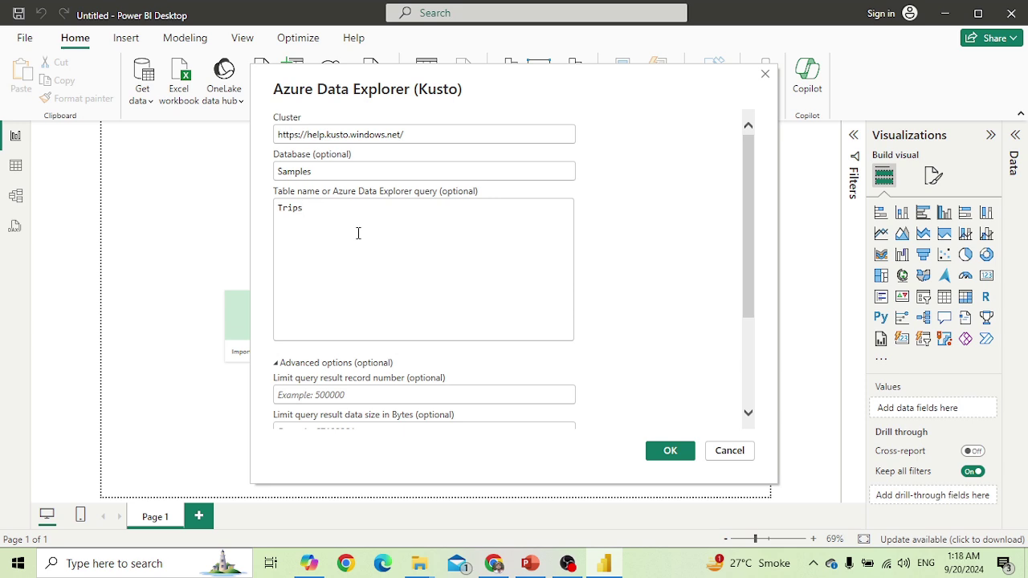
Confirm the connection in DirectQuery mode and load the previewed Trips data into the report
scroll(588, 283, "down", 3)
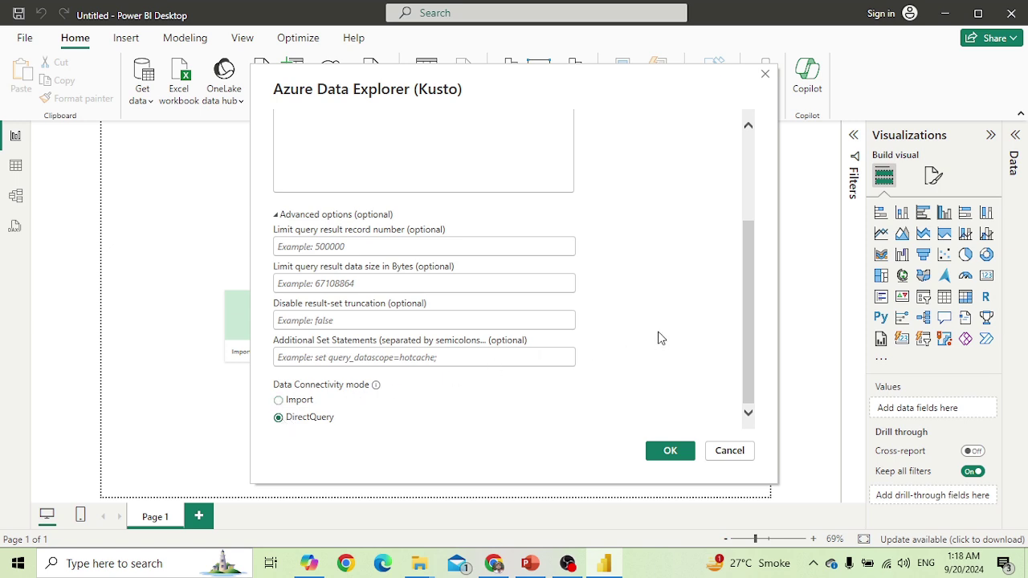
left_click(665, 451)
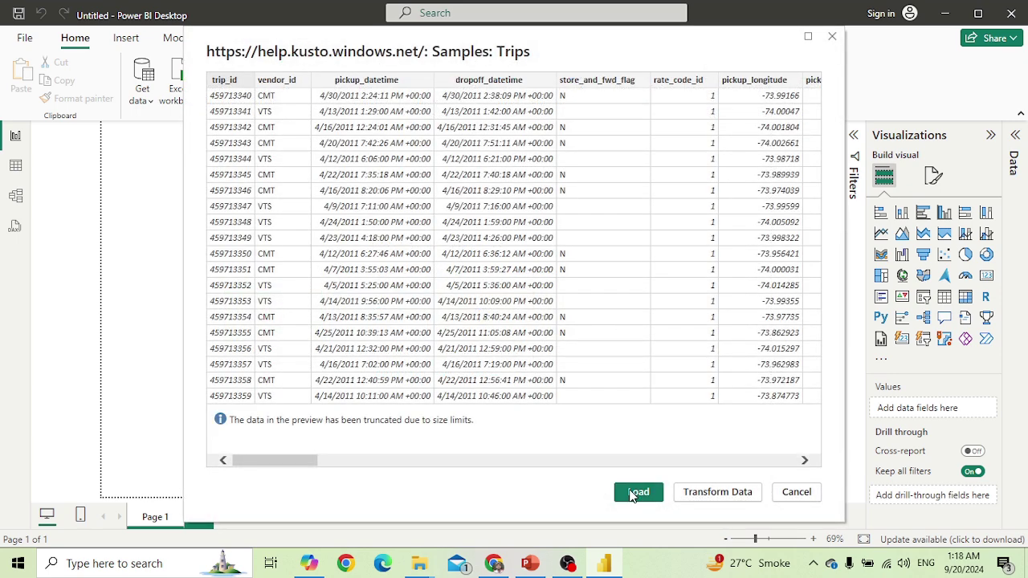
left_click(638, 492)
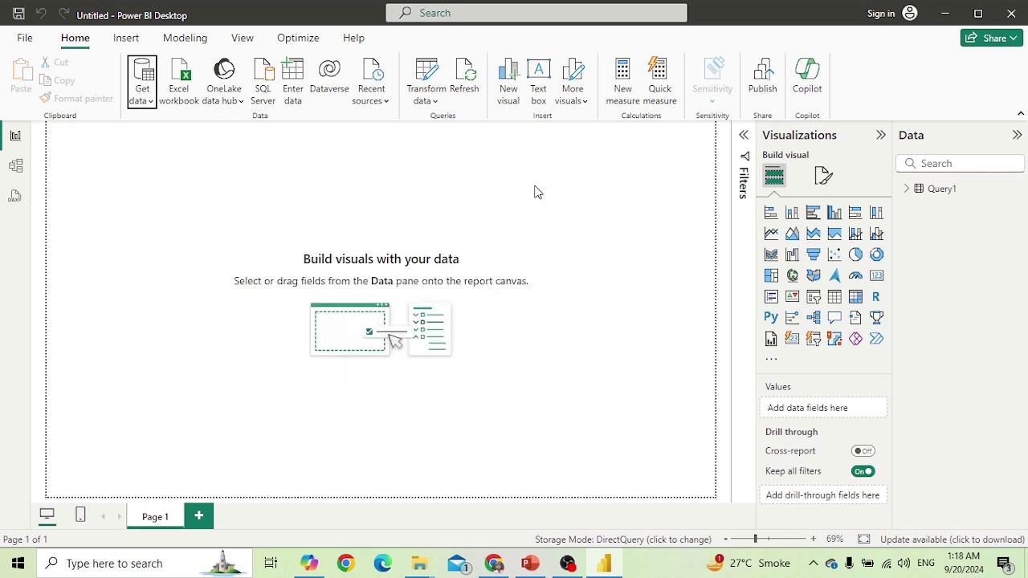
Rename the loaded Query1 table as Trips
mouse_move(973, 191)
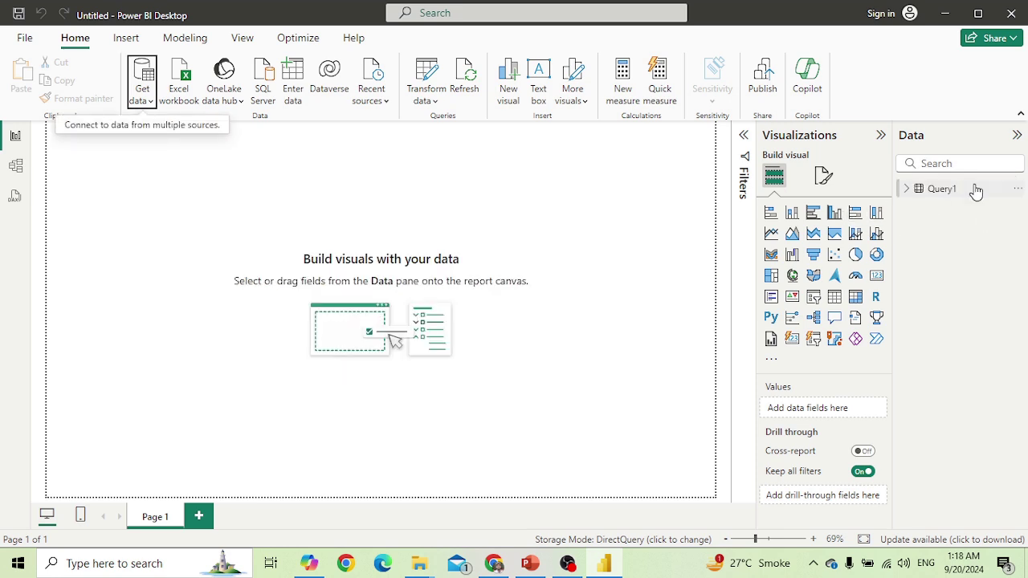
left_click(1016, 192)
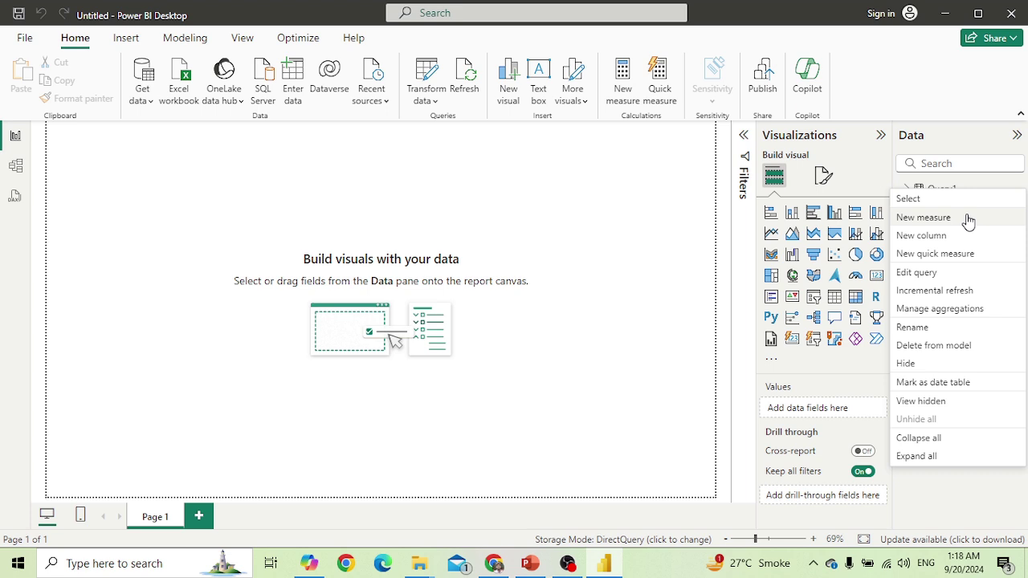
left_click(916, 328)
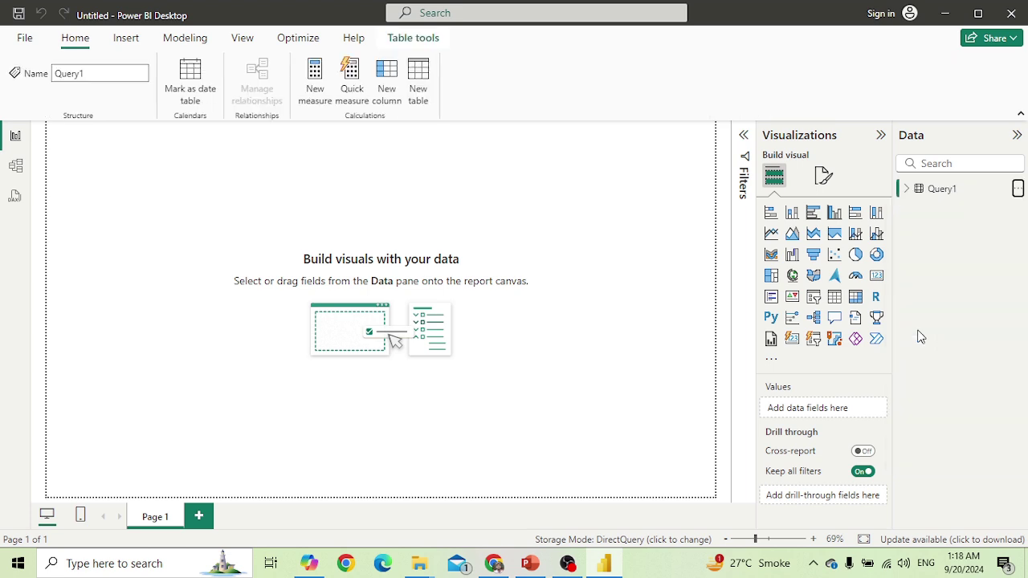
type("Trips")
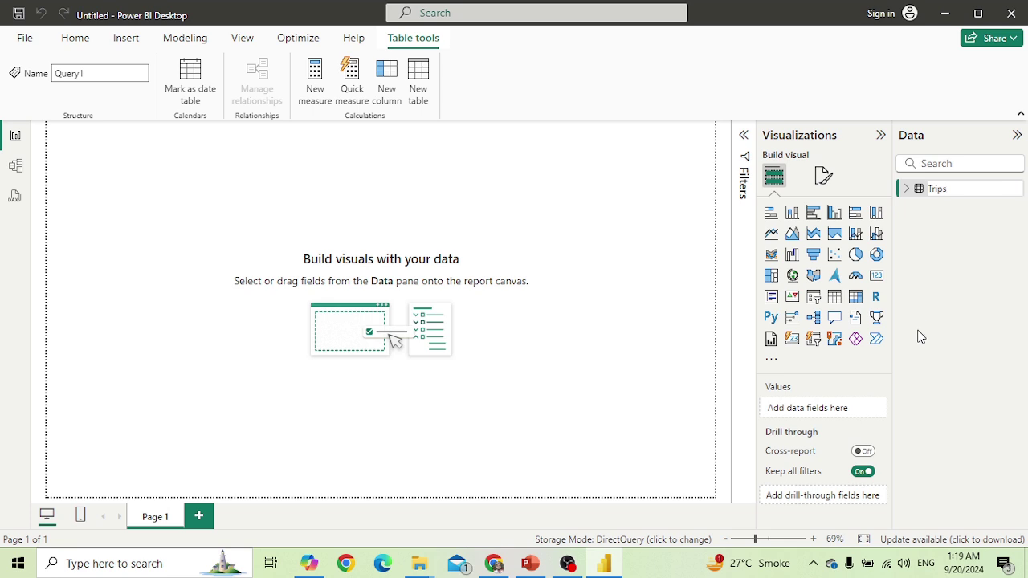
Add a card visual showing the Trips table's trip_id at the page's upper-left corner and resize it to a shorter, slightly wider box
left_click(906, 191)
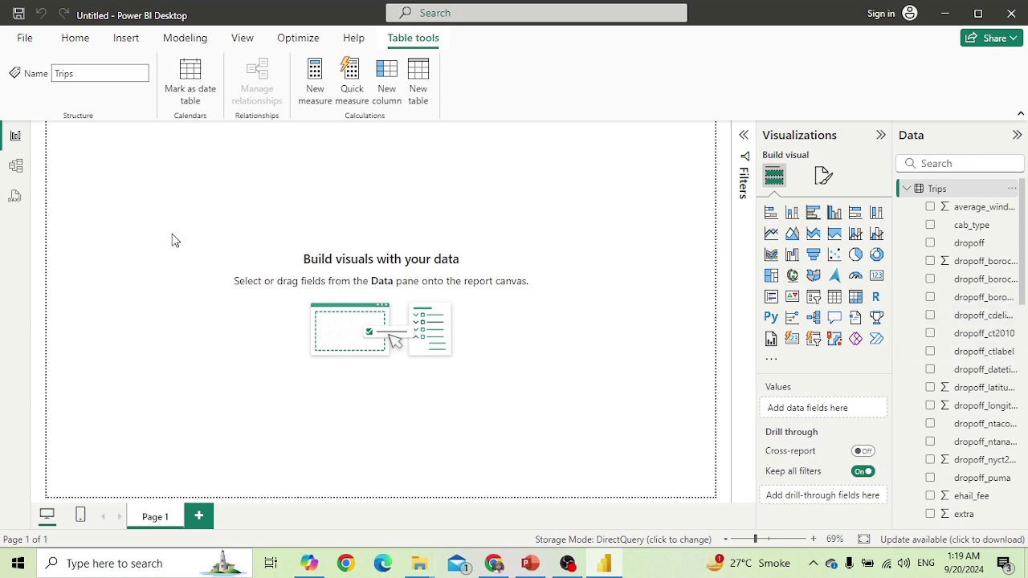
left_click(157, 219)
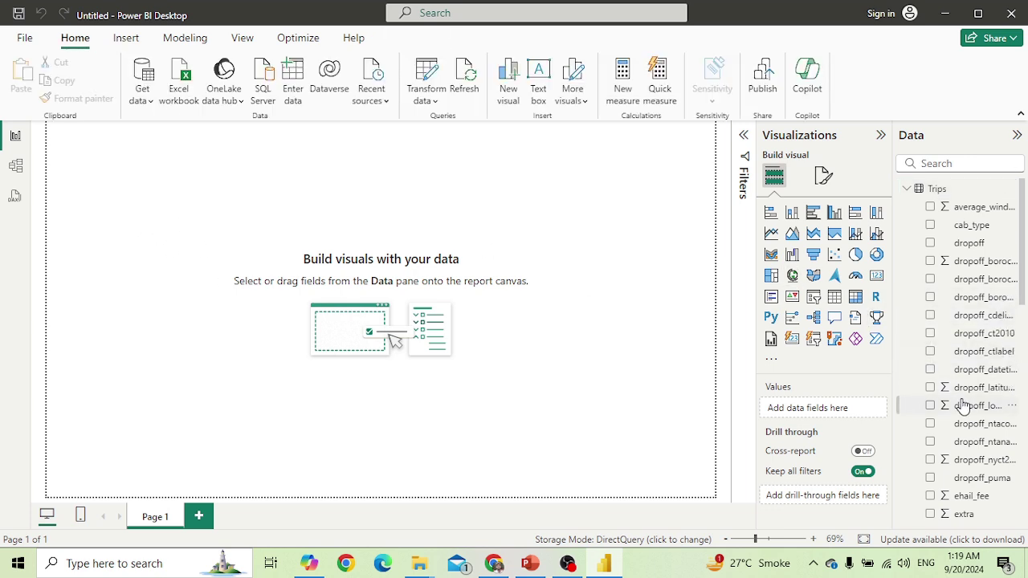
scroll(964, 399, "down", 10)
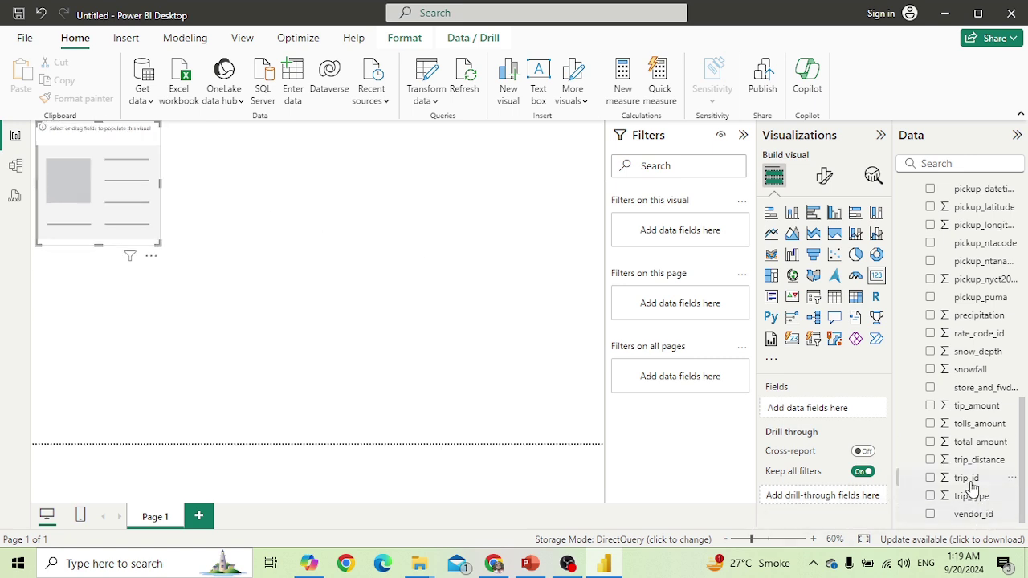
left_click_drag(970, 484, 97, 181)
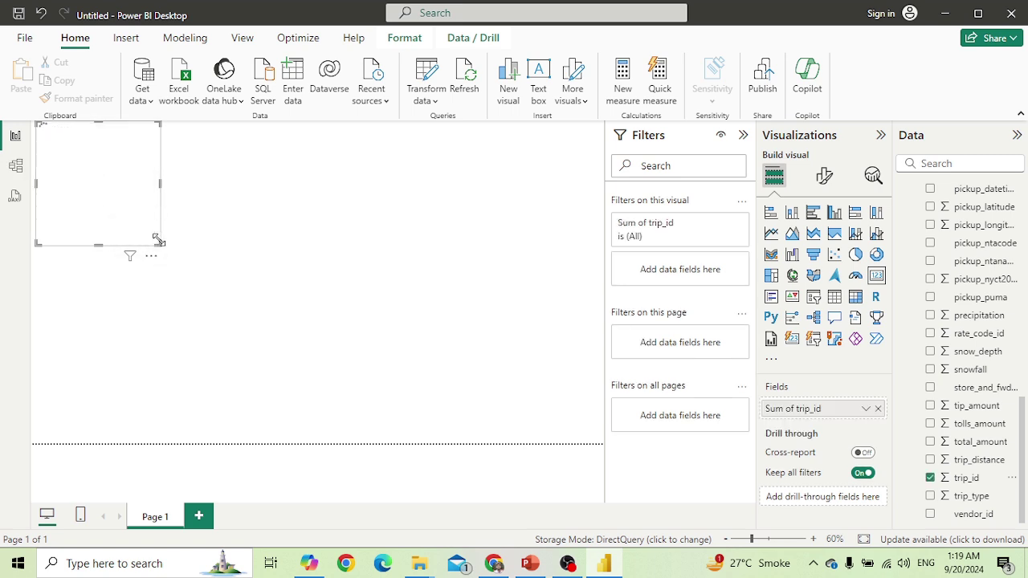
left_click_drag(158, 240, 173, 186)
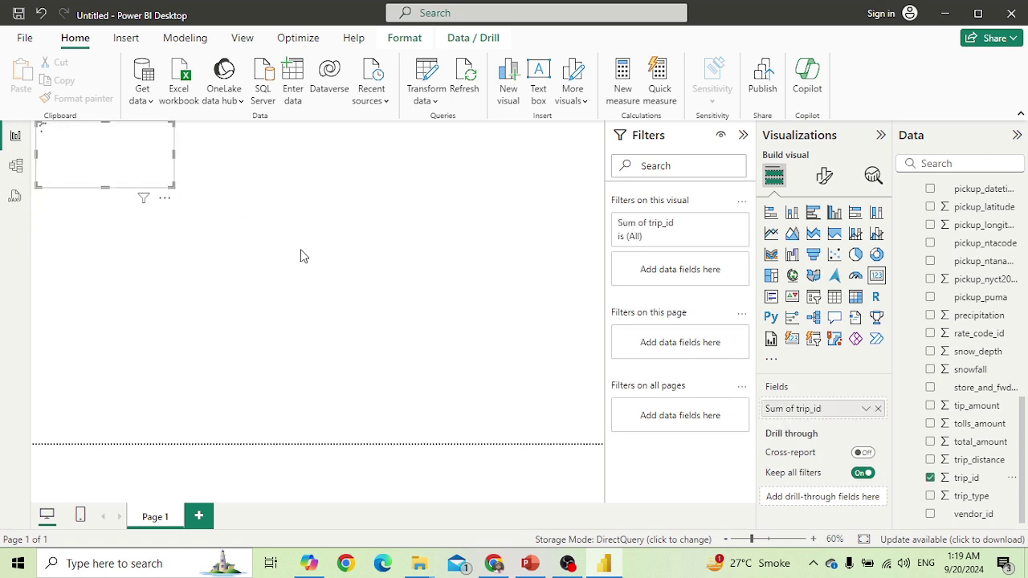
Set the card's trip_id aggregation to Count and dismiss the tip about pausing visual queries
left_click(865, 410)
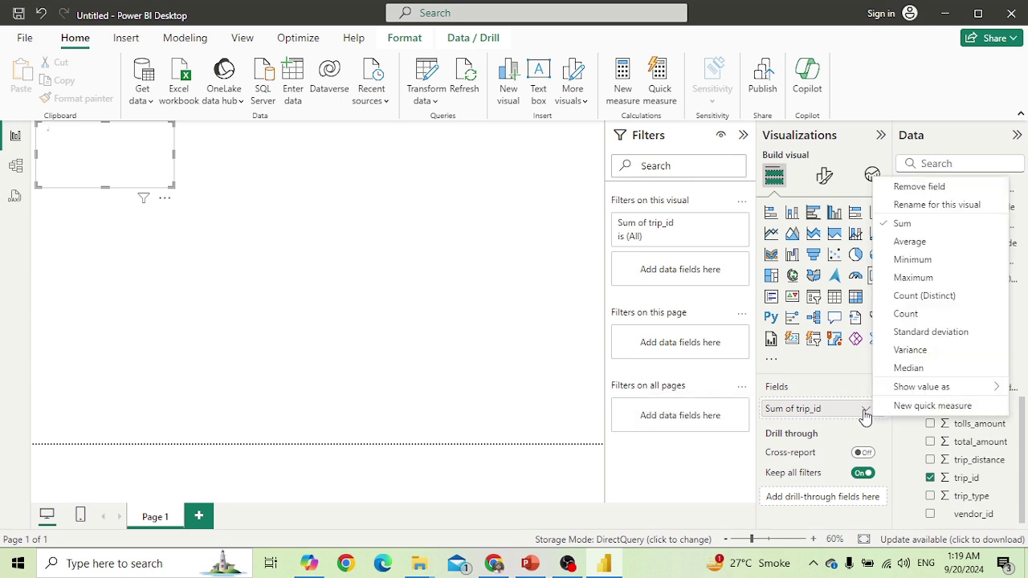
left_click(939, 316)
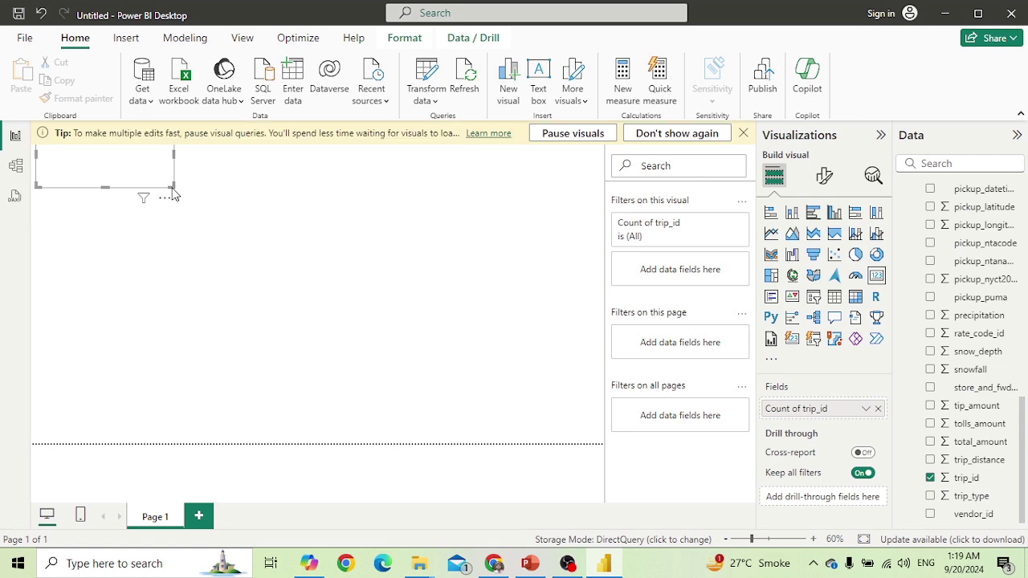
left_click(743, 134)
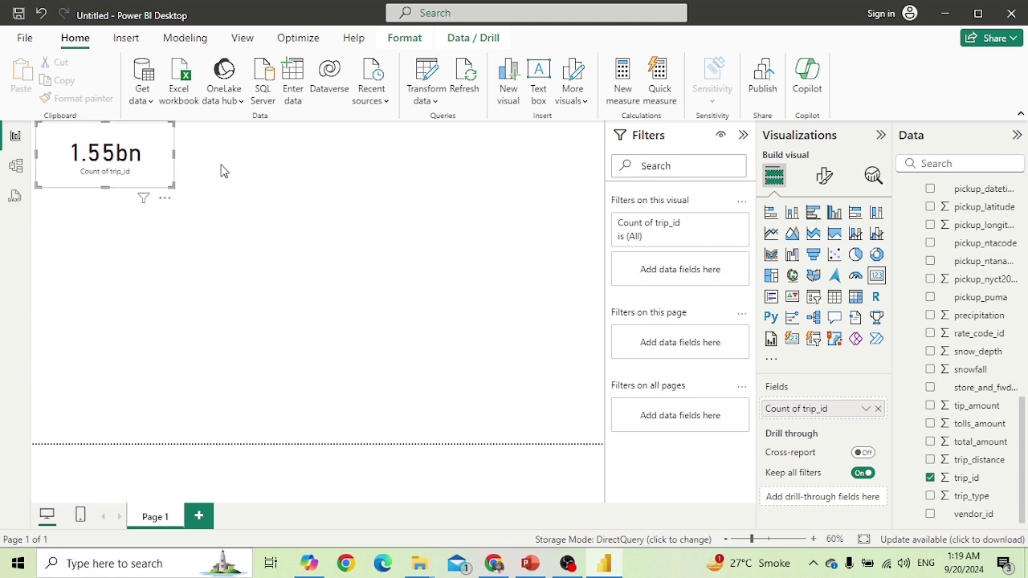
left_click(407, 238)
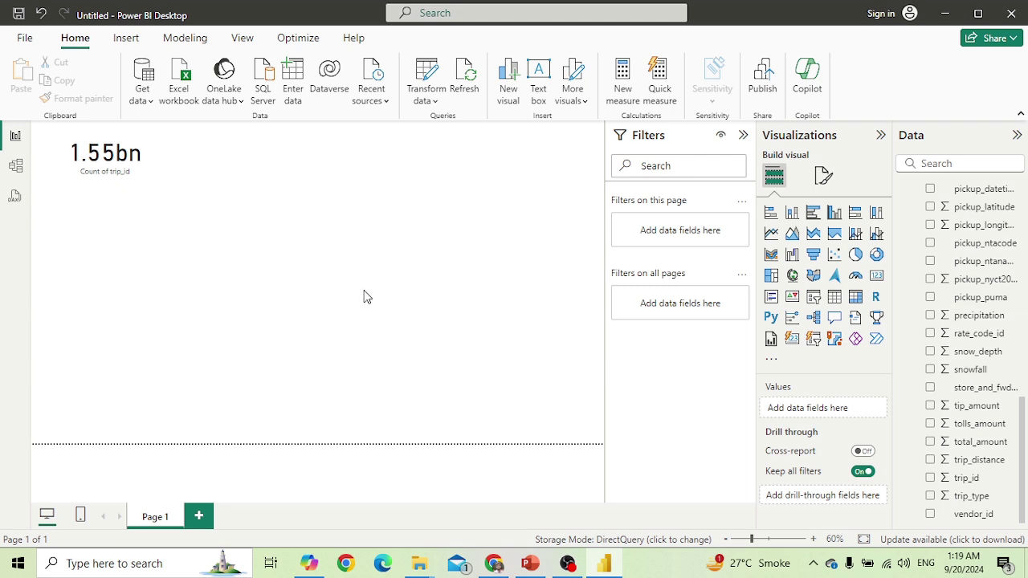
Search the Trips fields for "nta" and place dropoff_ntaname on an empty area of the page as a new table visual
left_click(957, 160)
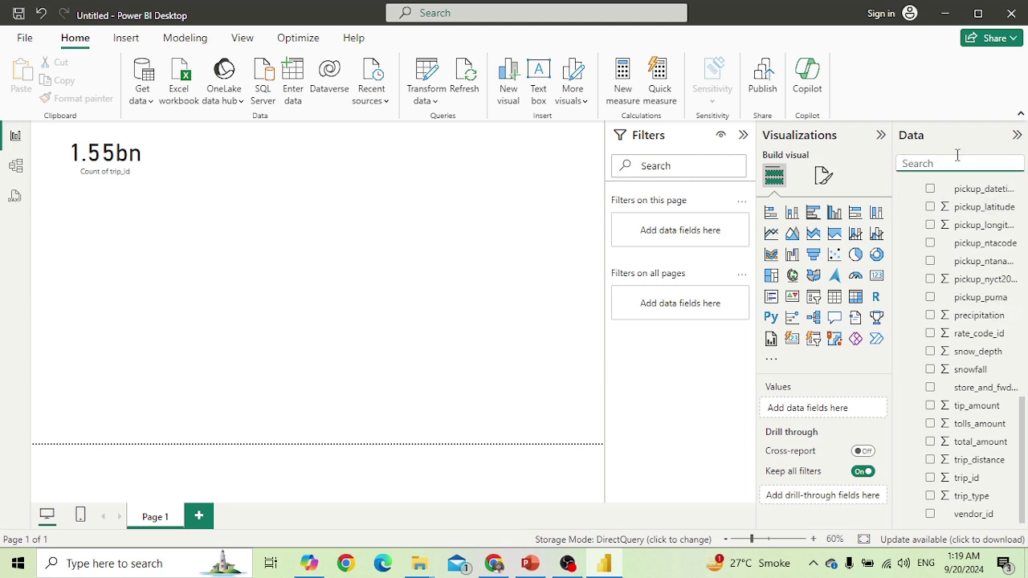
type("nta")
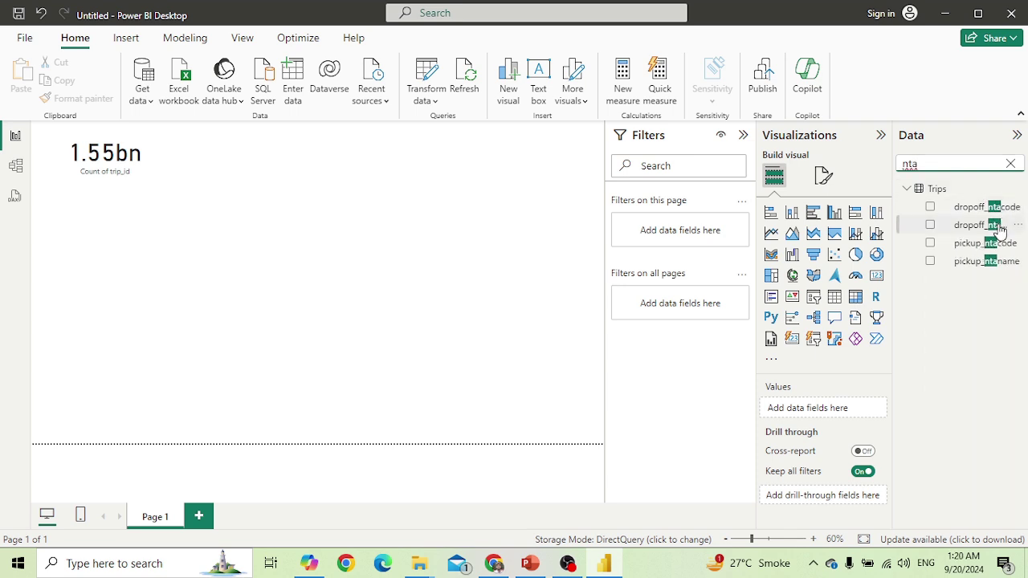
left_click_drag(990, 233, 431, 257)
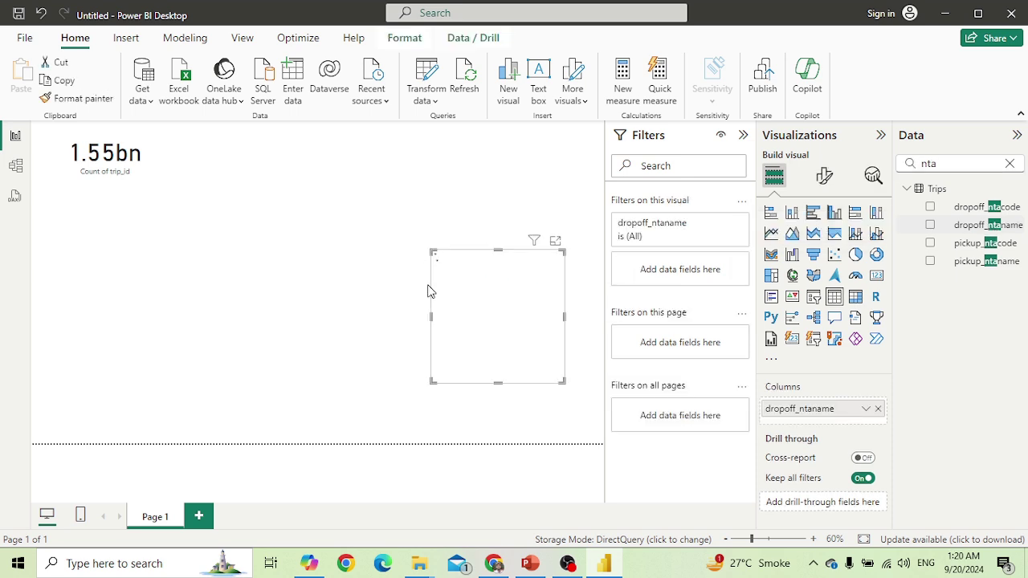
Enlarge the dropoff_ntaname table visual toward the page's centre and lower edge, and convert it to a stacked bar chart
left_click_drag(429, 250, 302, 198)
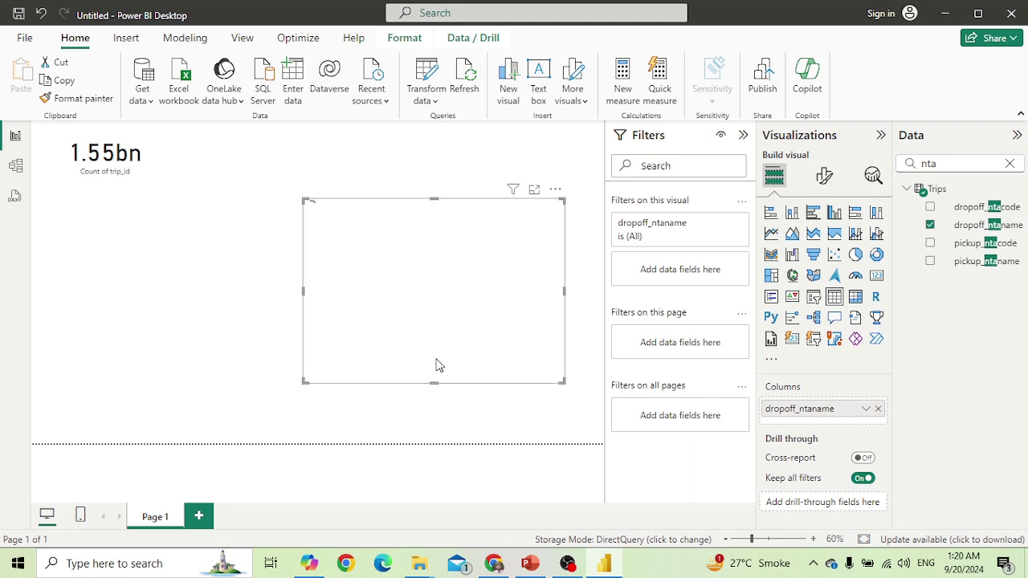
left_click_drag(566, 385, 565, 411)
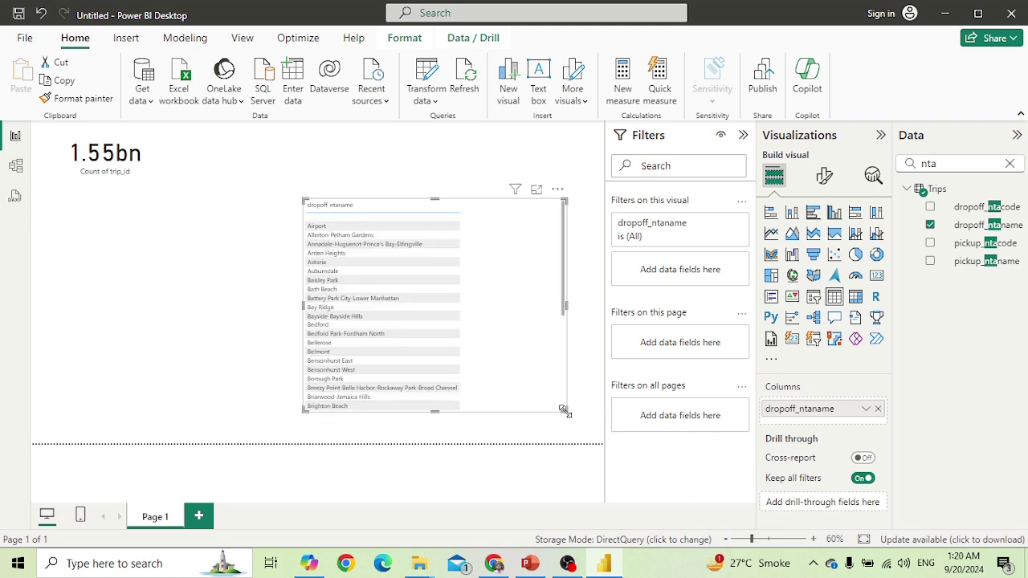
left_click(770, 216)
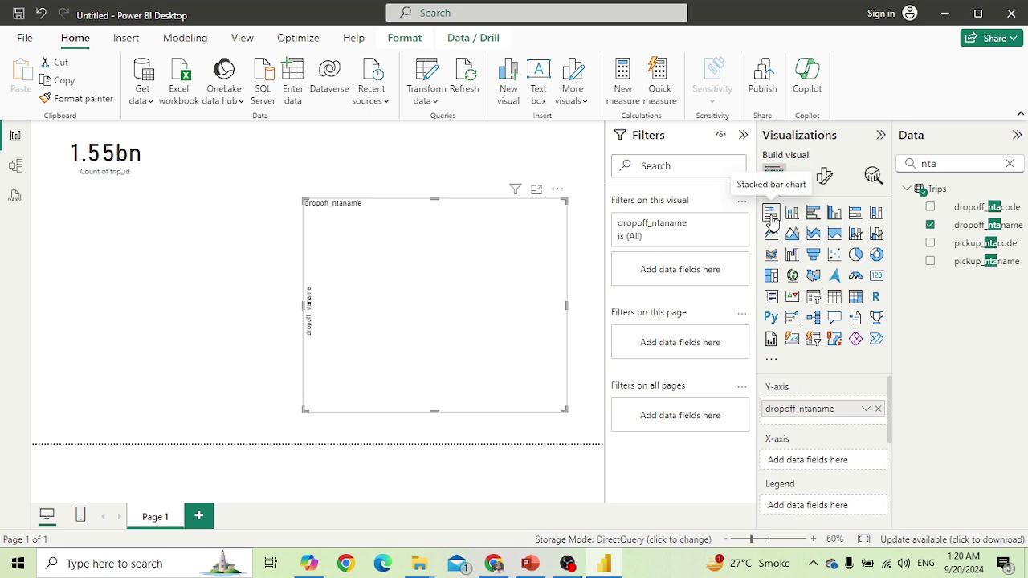
Add a dropoff_ntaname slicer in the empty area below the trip count card, beside the bar chart
double_click(956, 162)
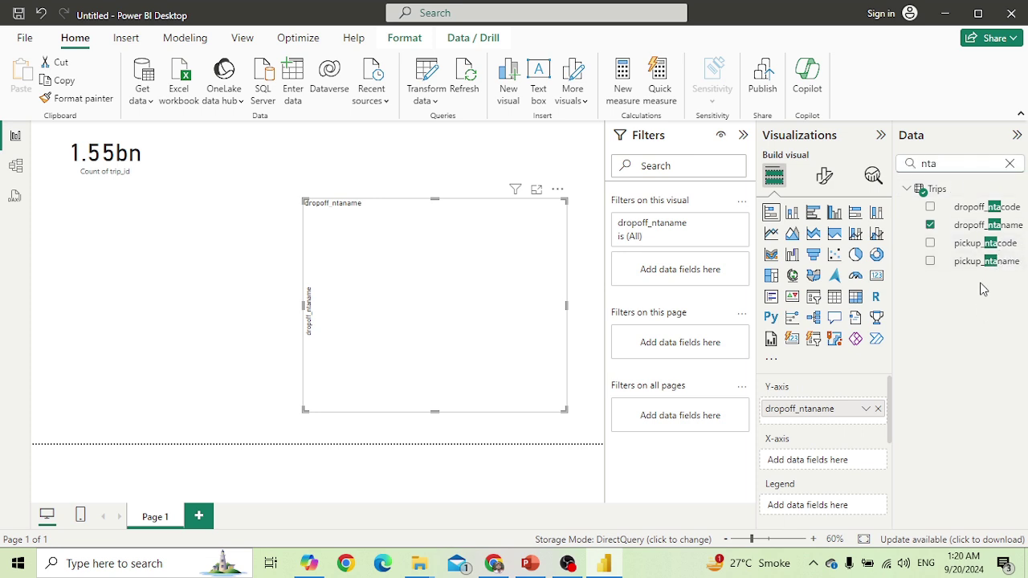
left_click_drag(979, 231, 148, 250)
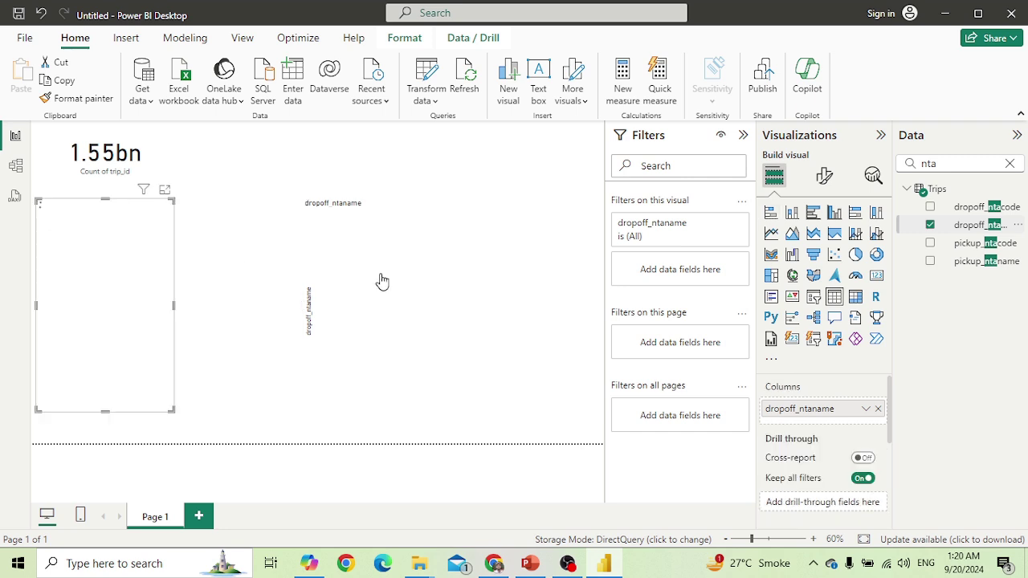
left_click(814, 296)
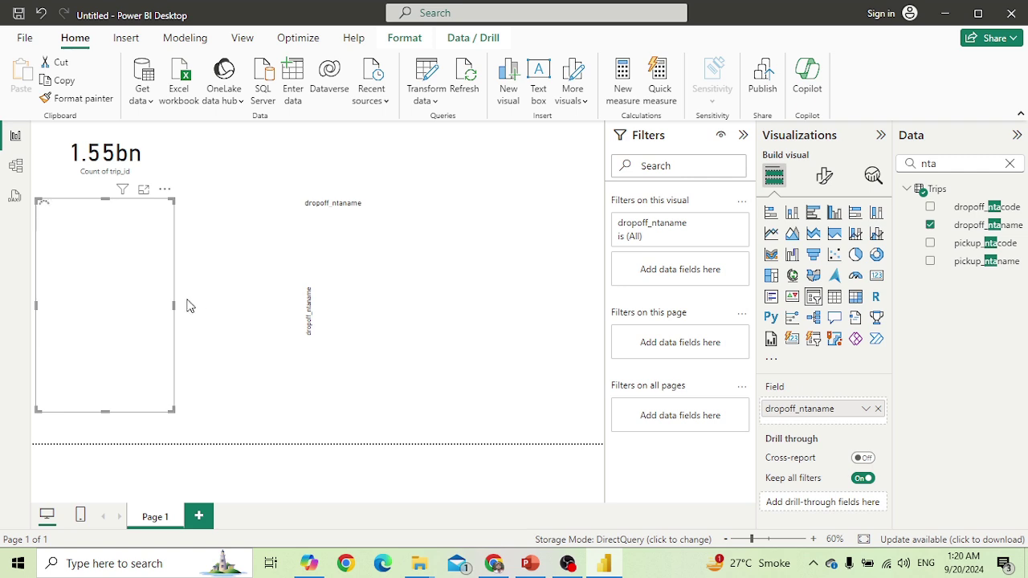
Search the Trips fields for "tip" and add tip_amount to the dropoff_ntaname bar chart as its X-axis value
double_click(965, 163)
type("tips")
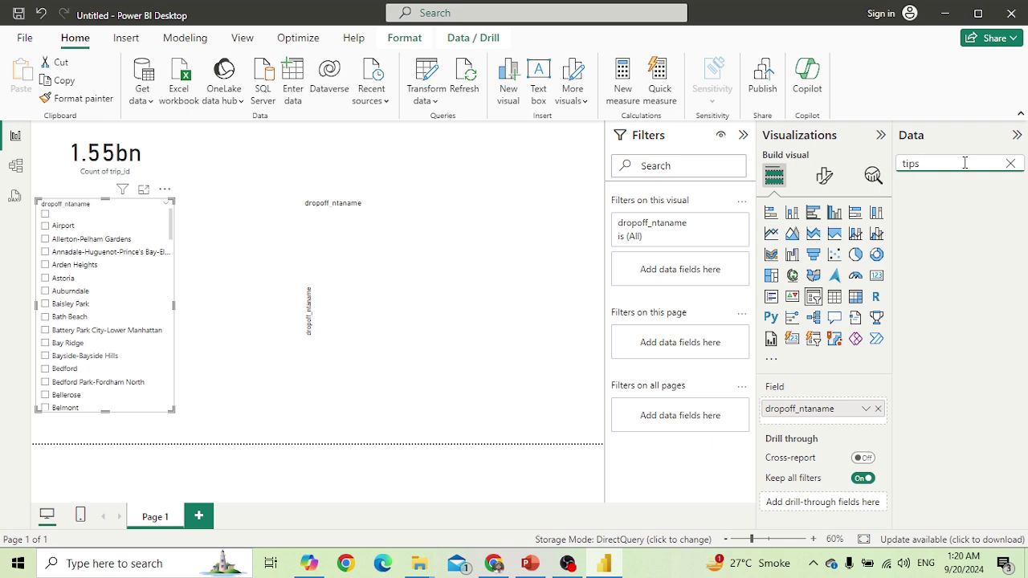
key("BackSpace")
left_click_drag(979, 212, 484, 329)
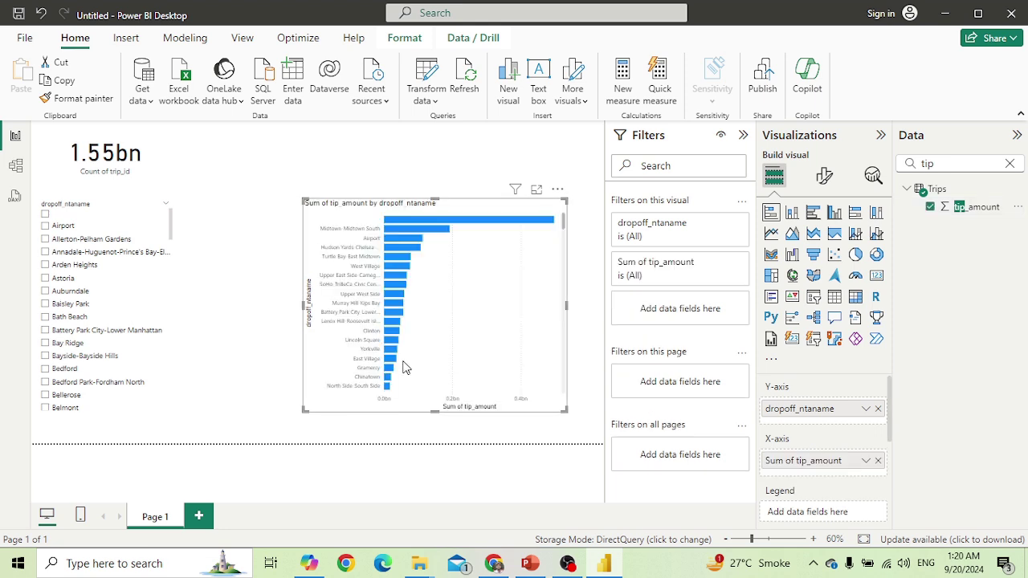
Add a second card visual above the bar chart's right part, showing the sum of tip_amount
left_click(481, 168)
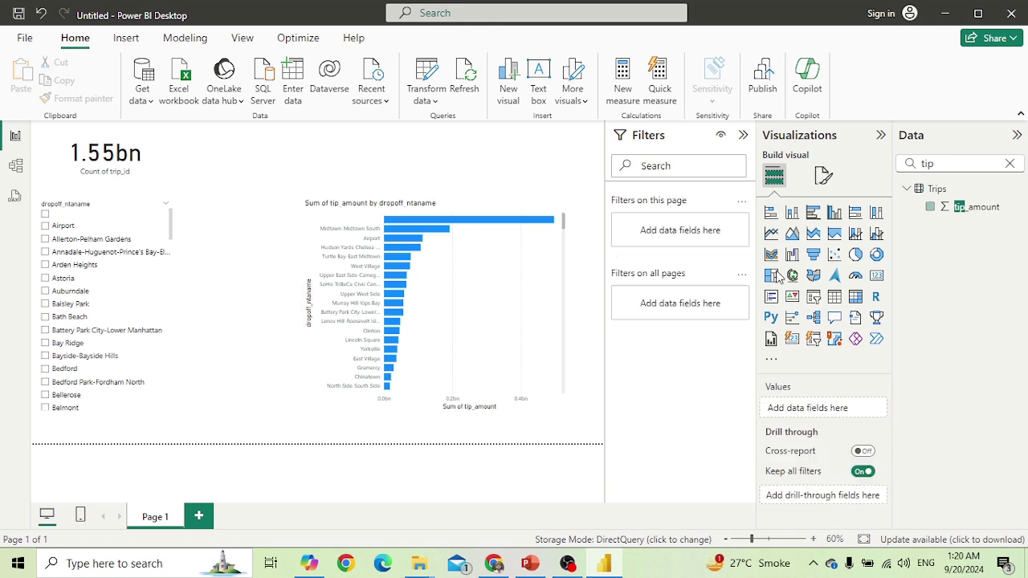
left_click(879, 280)
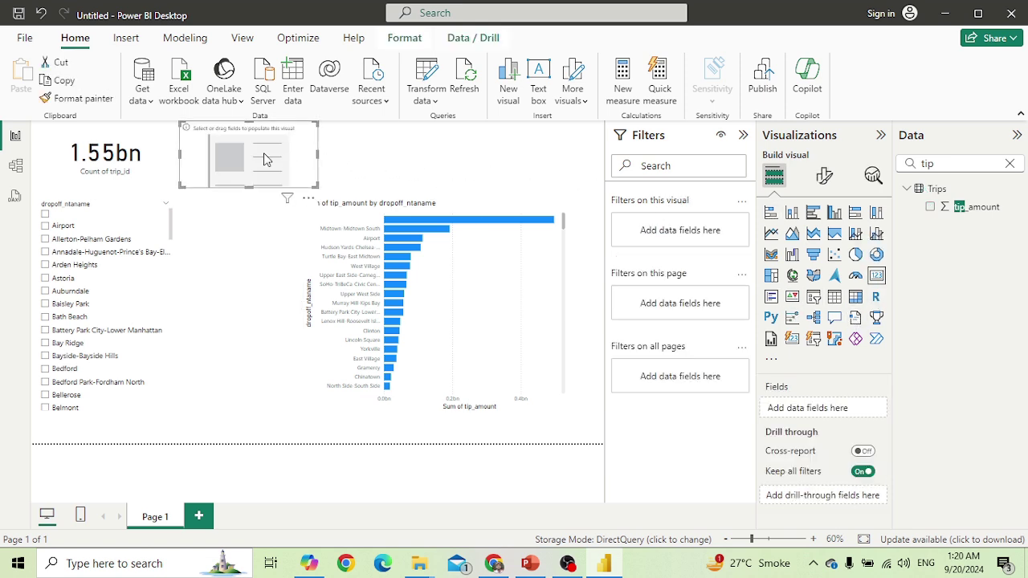
left_click_drag(257, 157, 517, 156)
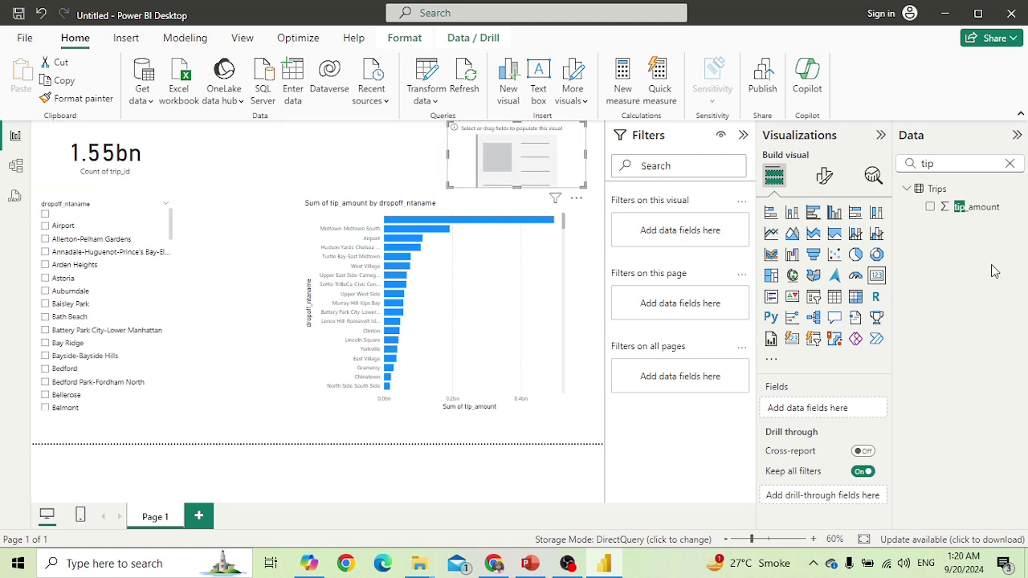
left_click_drag(977, 207, 542, 157)
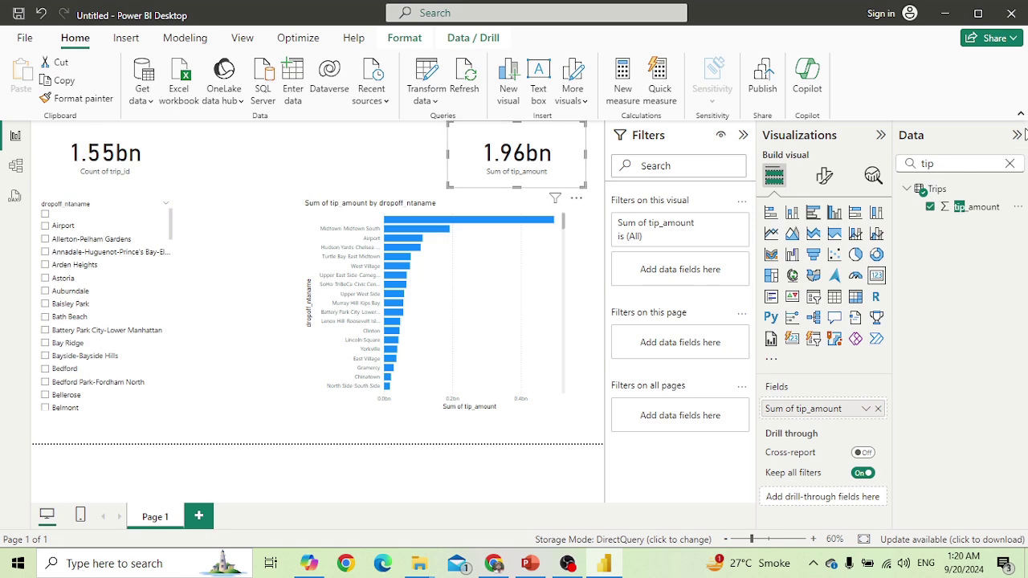
Collapse the Data, Visualizations and Filters panes and deselect the tip amount card to show the whole report page
left_click(1017, 137)
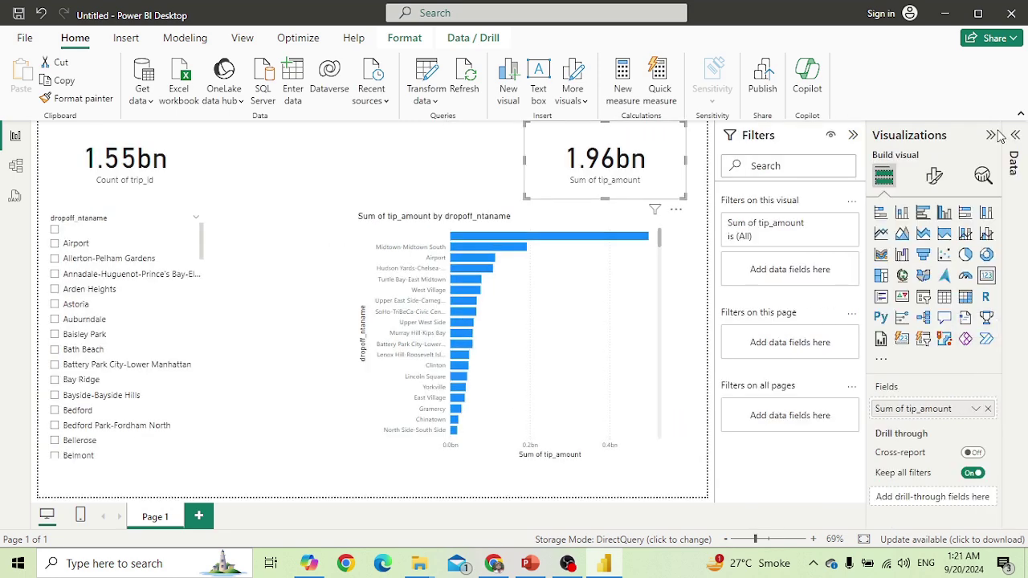
left_click(992, 136)
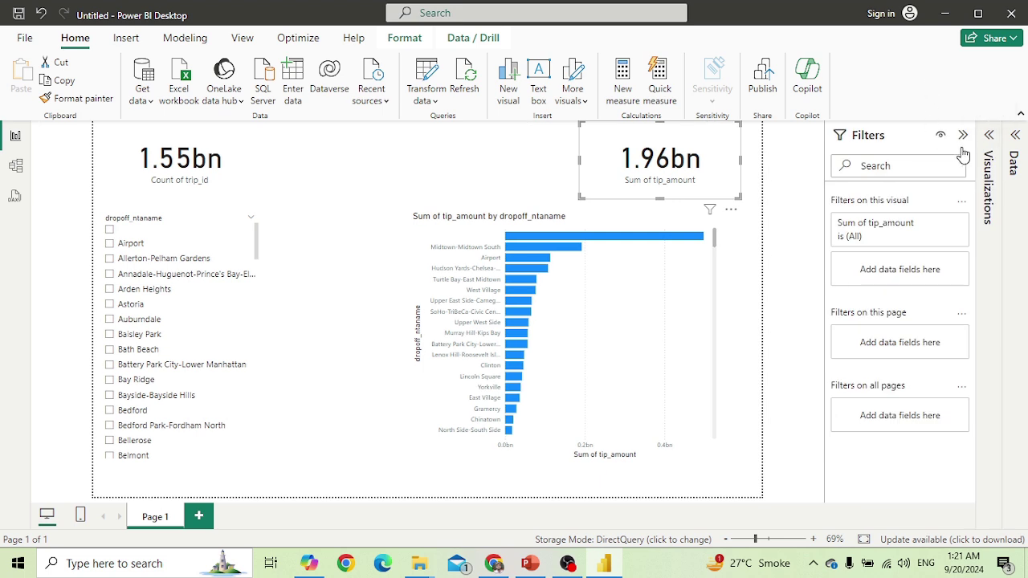
left_click(966, 135)
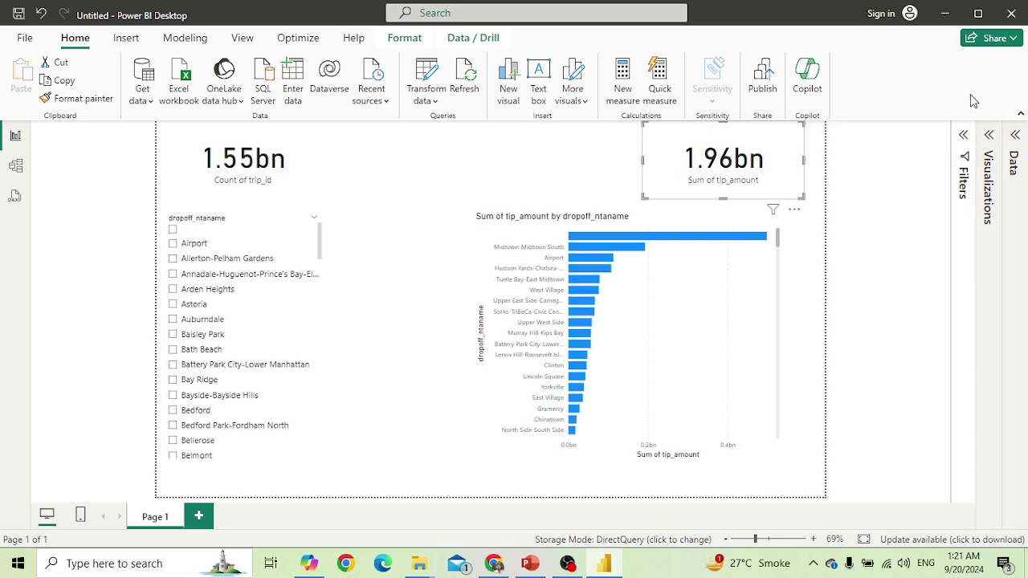
left_click(875, 229)
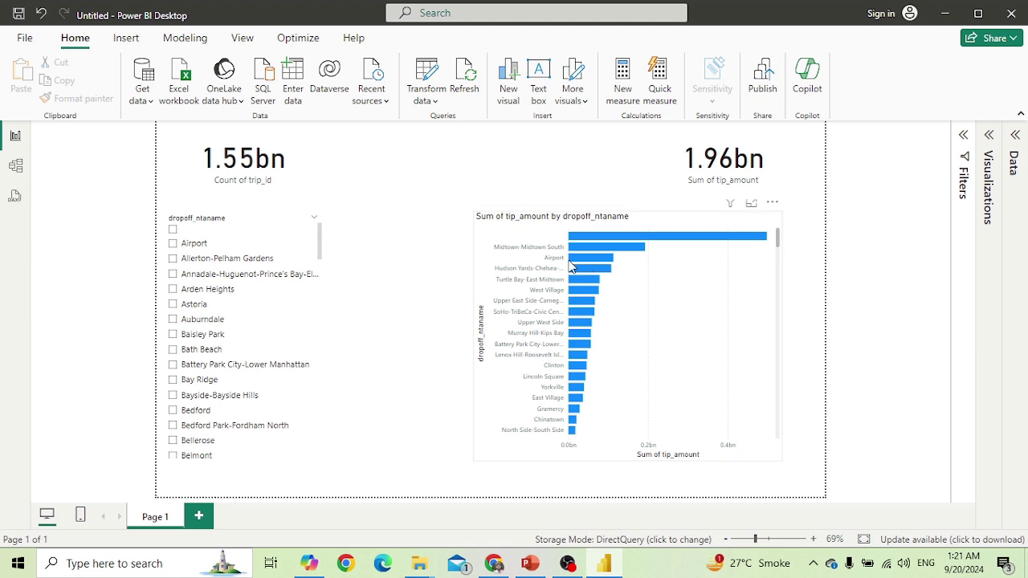
Filter the report page to Airport with the dropoff_ntaname slicer, and deselect the slicer
mouse_move(578, 268)
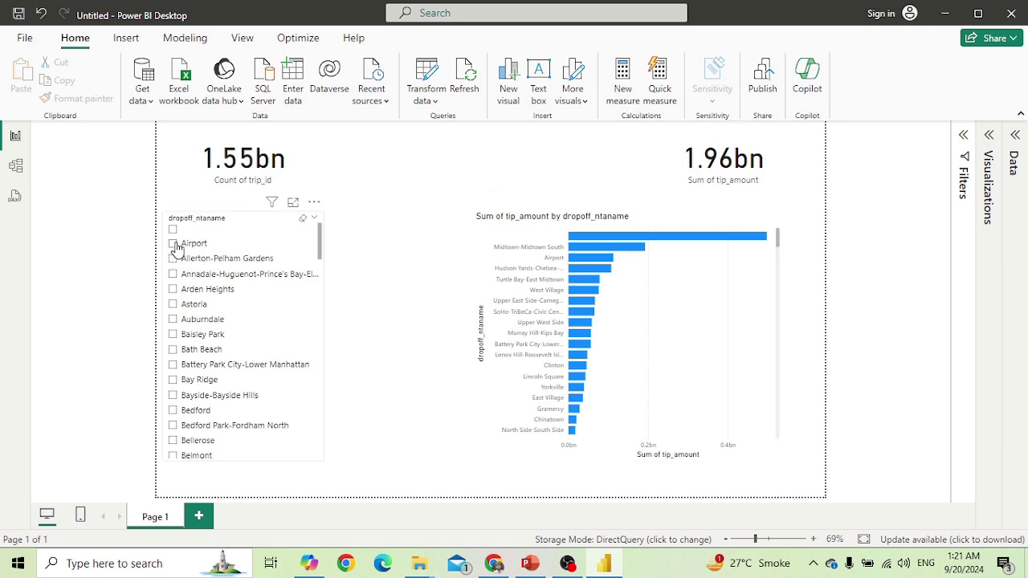
left_click(173, 244)
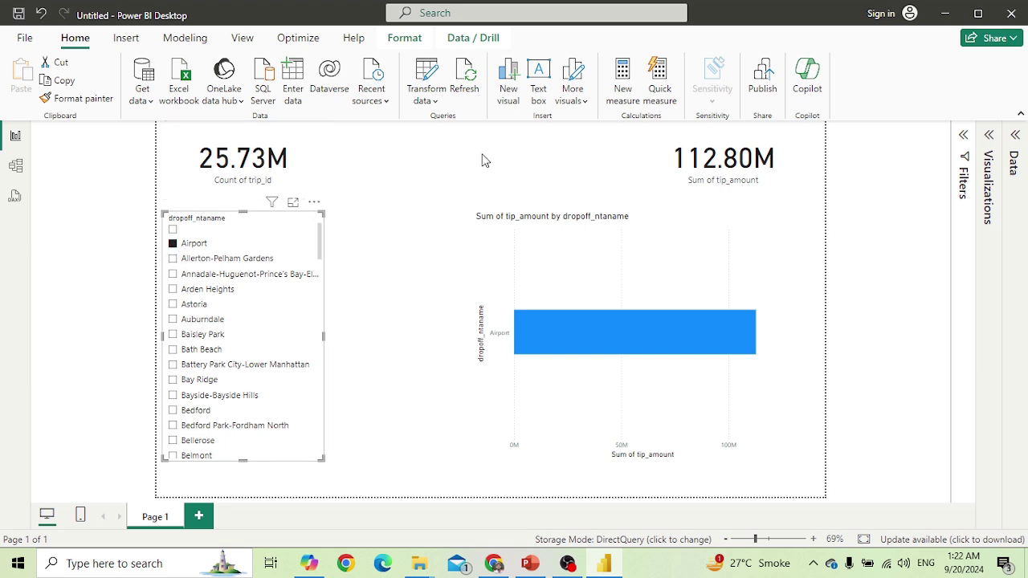
left_click(83, 185)
Check the Trips table's storage mode in its advanced model properties, and return to the report page
left_click(16, 166)
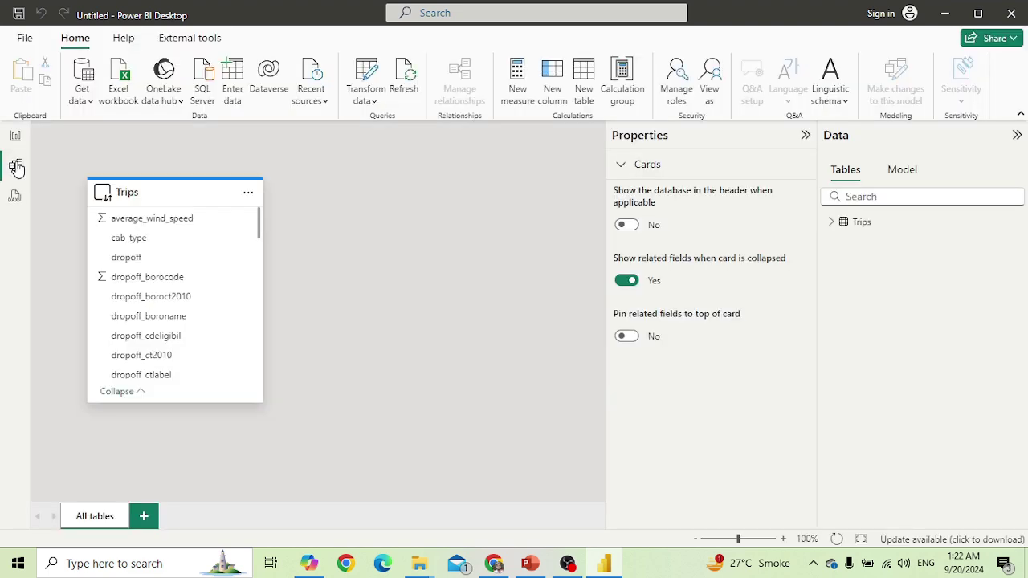
left_click(163, 192)
scroll(651, 391, "down", 2)
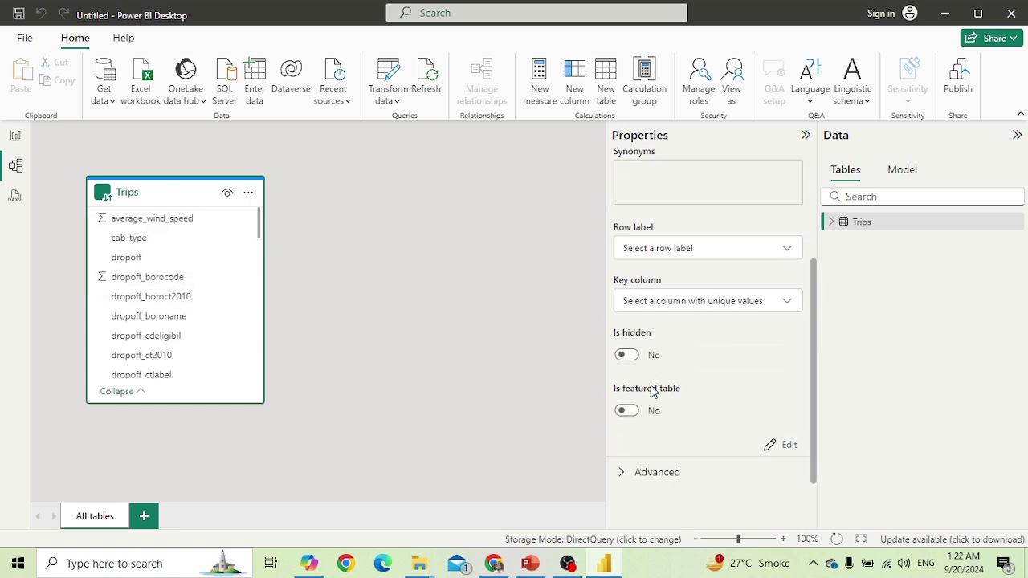
left_click(621, 472)
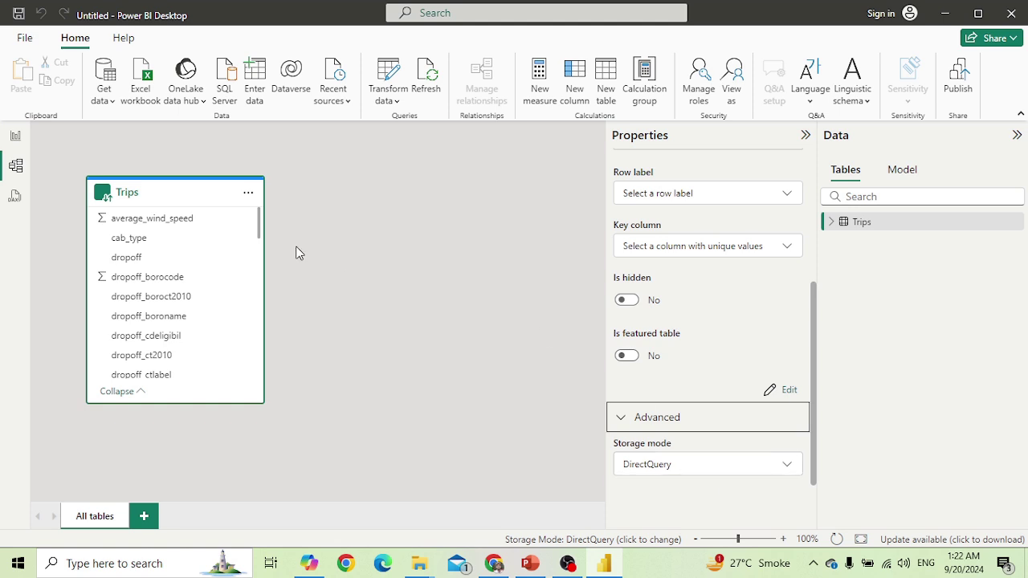
left_click(344, 244)
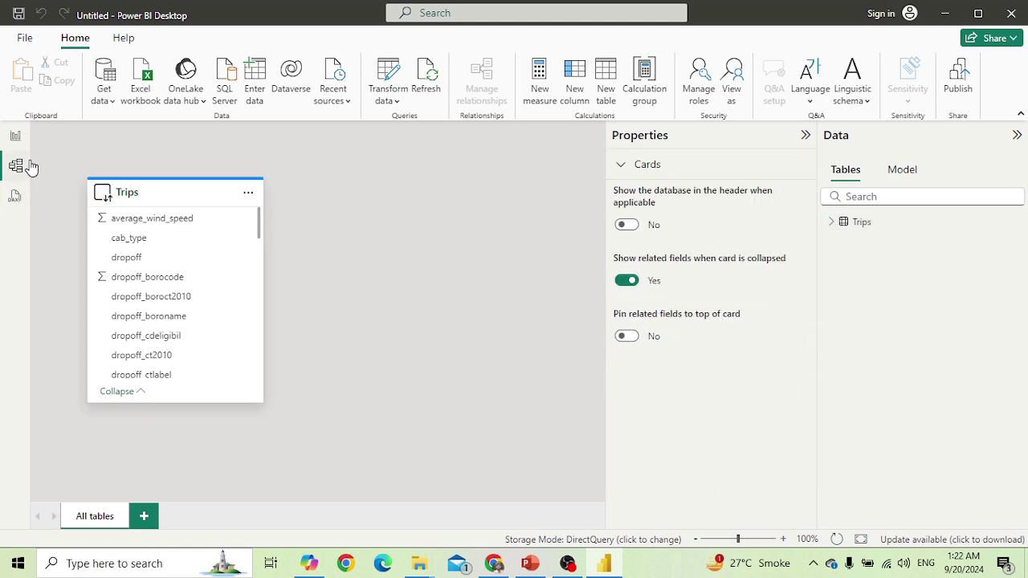
left_click(16, 138)
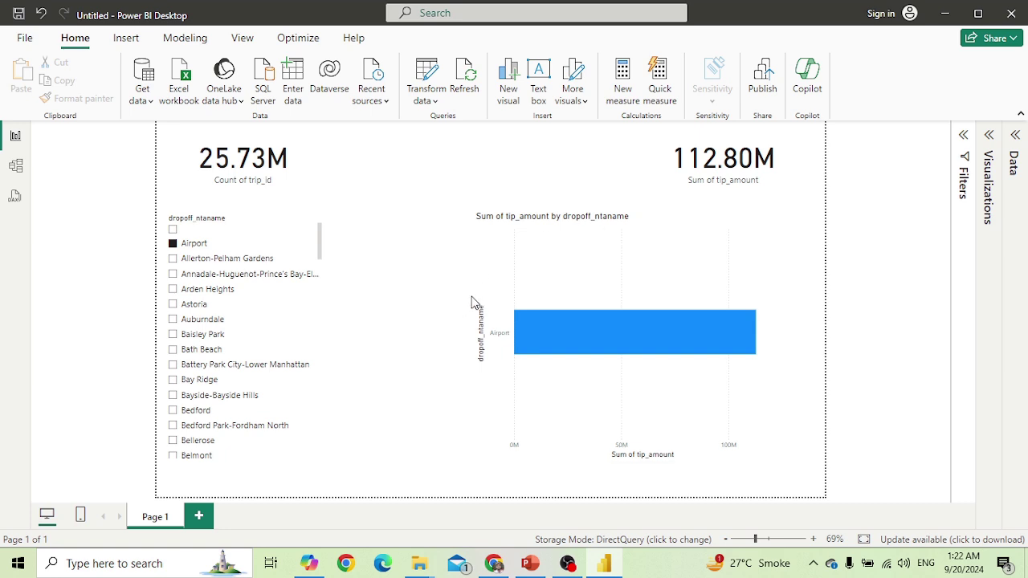
Switch to Azure Data Explorer in the browser and look through the tables of the Samples database
mouse_move(496, 569)
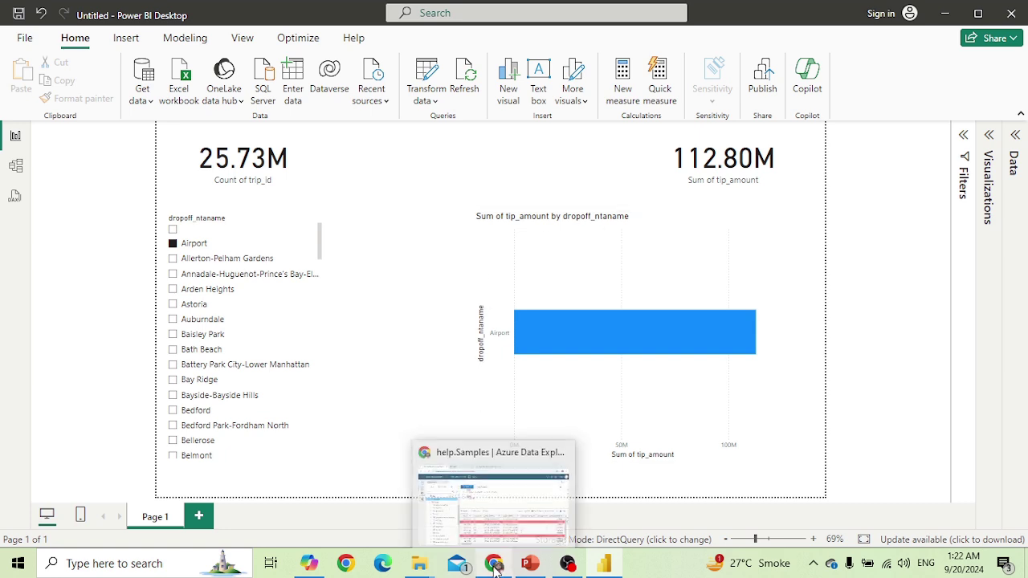
left_click(496, 505)
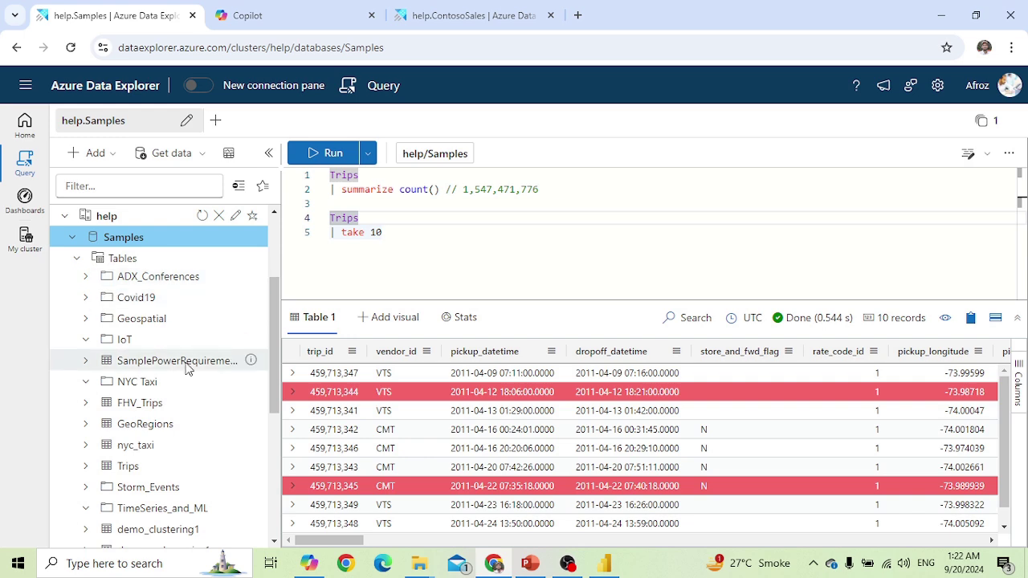
scroll(185, 366, "down", 2)
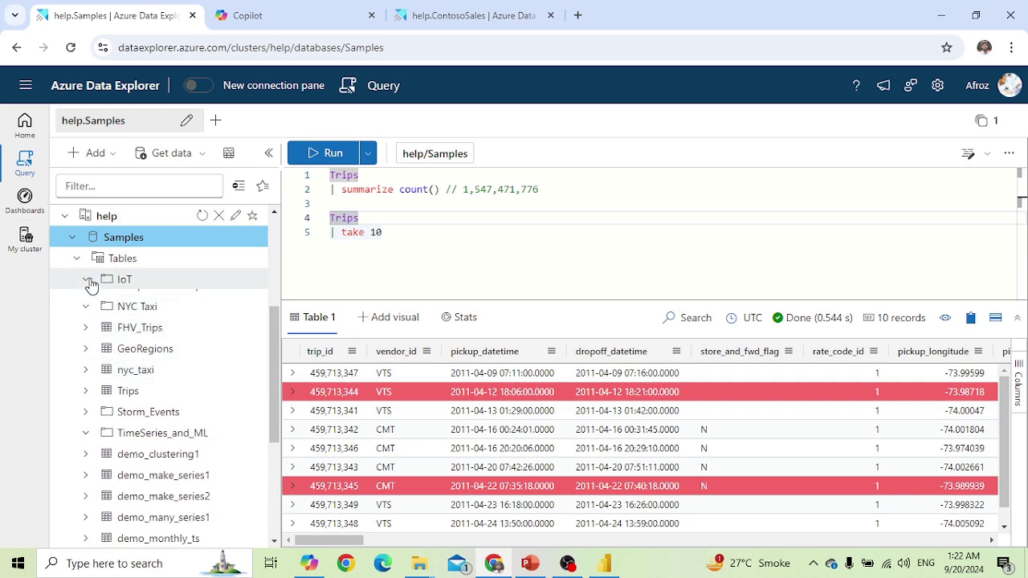